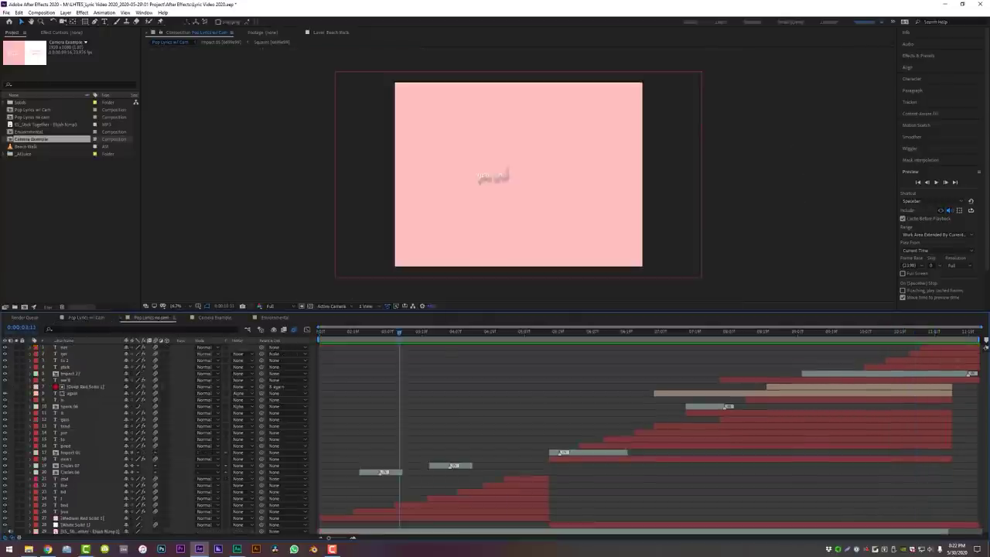
# Play the Pop Lyrics no cam preview and stop it on the word 'you' animating in
pyautogui.press('space')
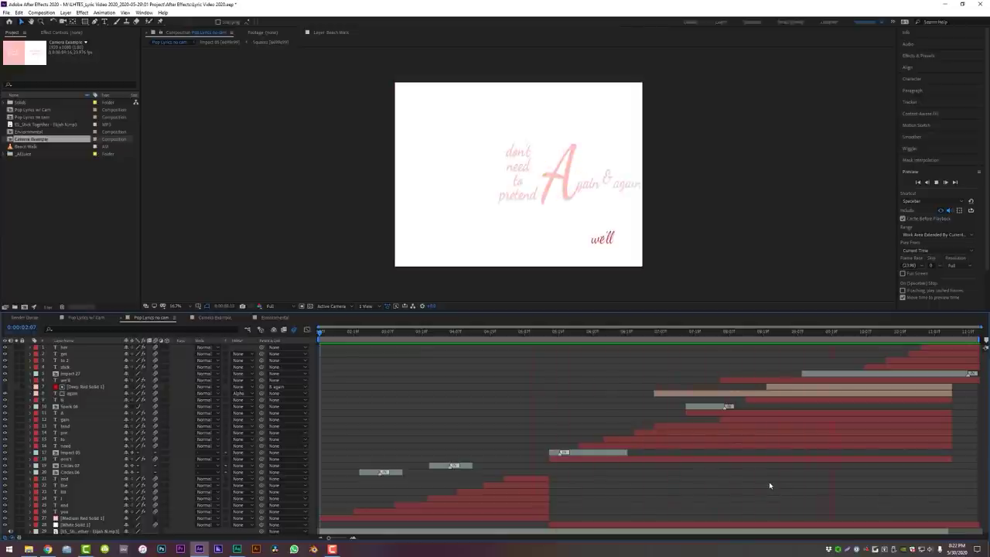
pyautogui.press('space')
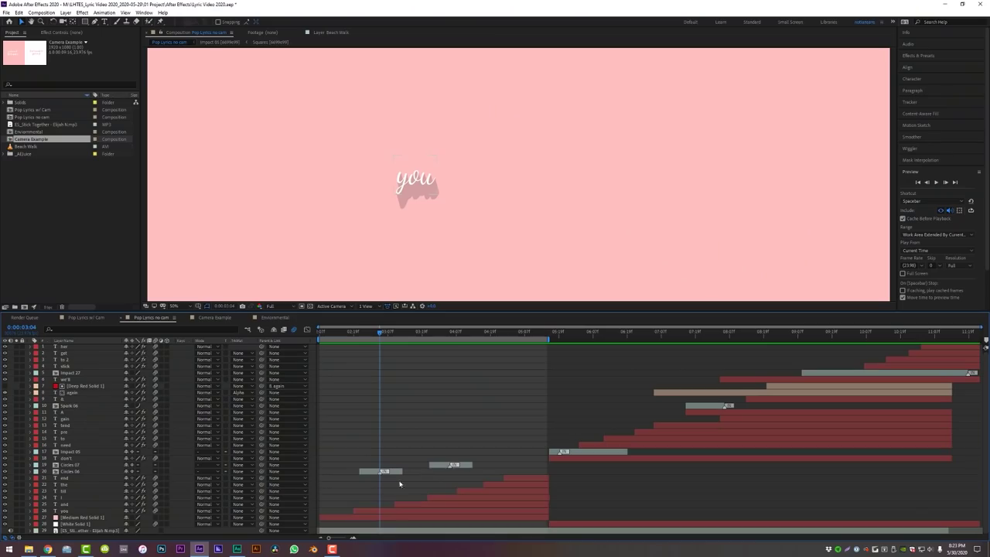
# Select the word layers 21–28 and reveal their keyframed Scale and Rotation properties
pyautogui.click(467, 504)
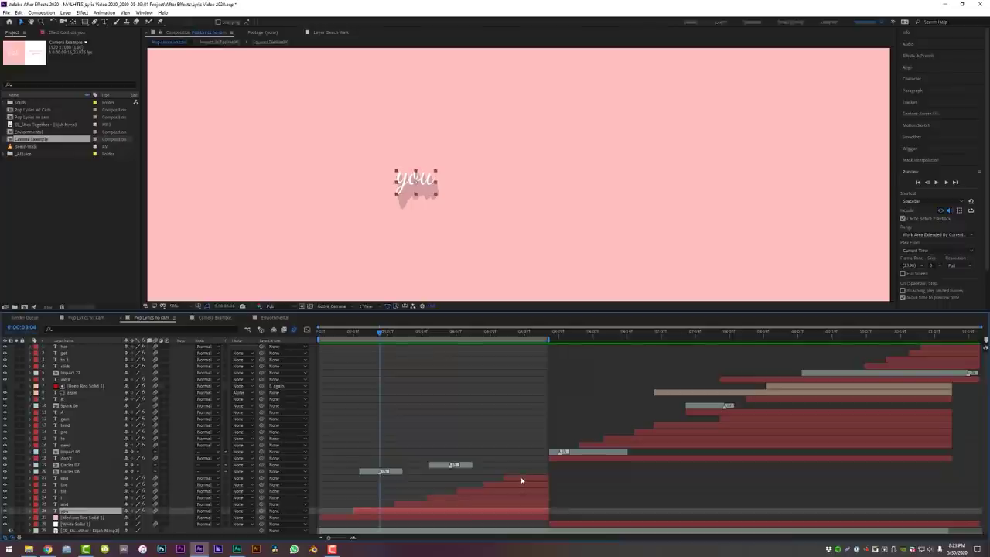
pyautogui.keyDown('shift'); pyautogui.click(522, 479); pyautogui.keyUp('shift')
pyautogui.press('u')
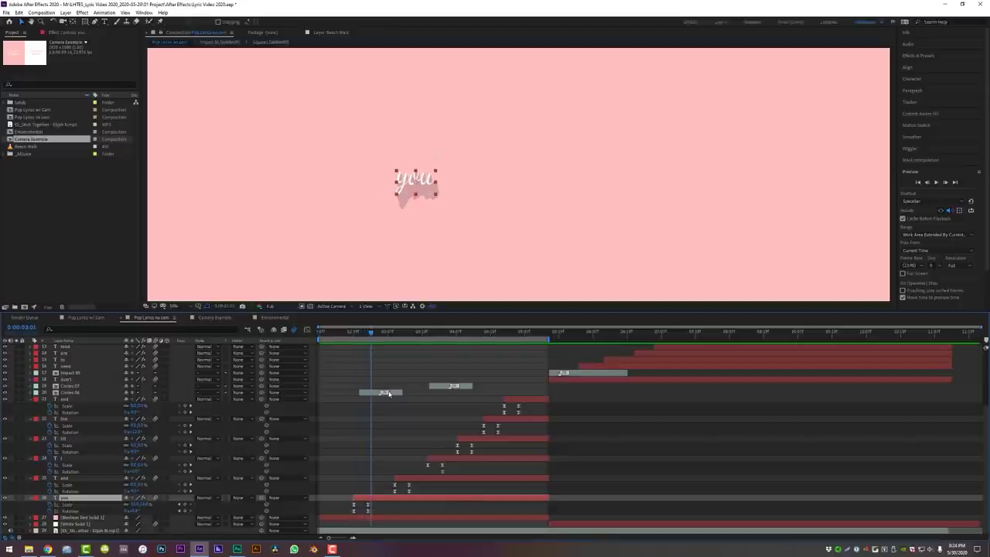
# Show the 'you' layer's Scale keyframes as a curve in the Graph Editor
pyautogui.press('pageup')
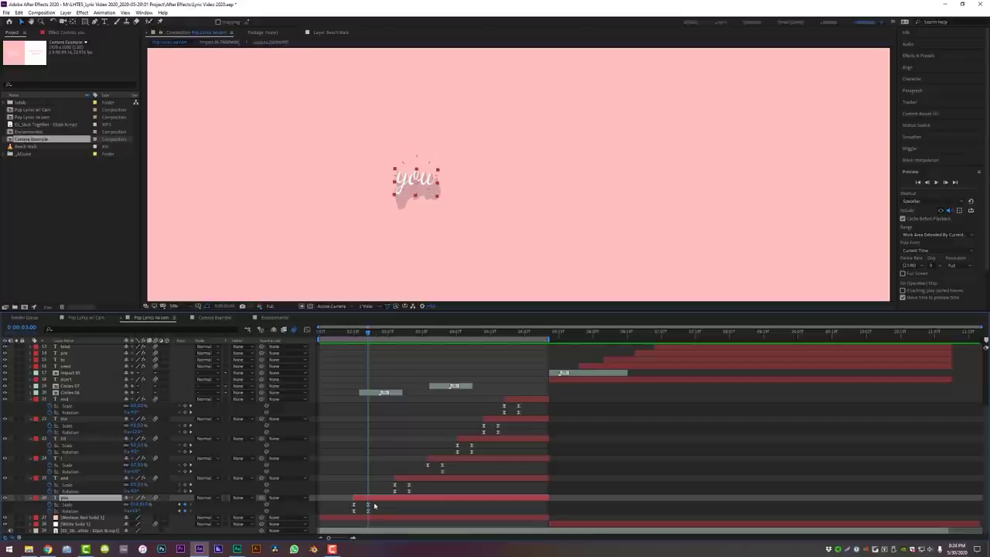
pyautogui.moveTo(380, 505); pyautogui.dragTo(344, 539)
pyautogui.hotkey('shift', 'F3')
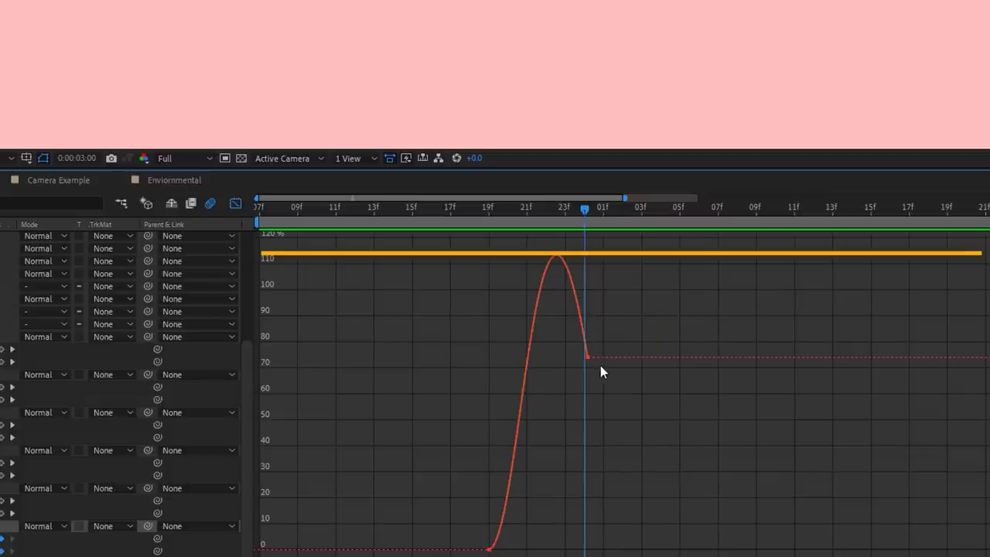
# Scrub through the 'you' pop-in overshoot, then return to the layer bar view
pyautogui.moveTo(558, 211)
pyautogui.mouseDown()
pyautogui.moveTo(488, 211)
pyautogui.moveTo(547, 216)
pyautogui.mouseUp()
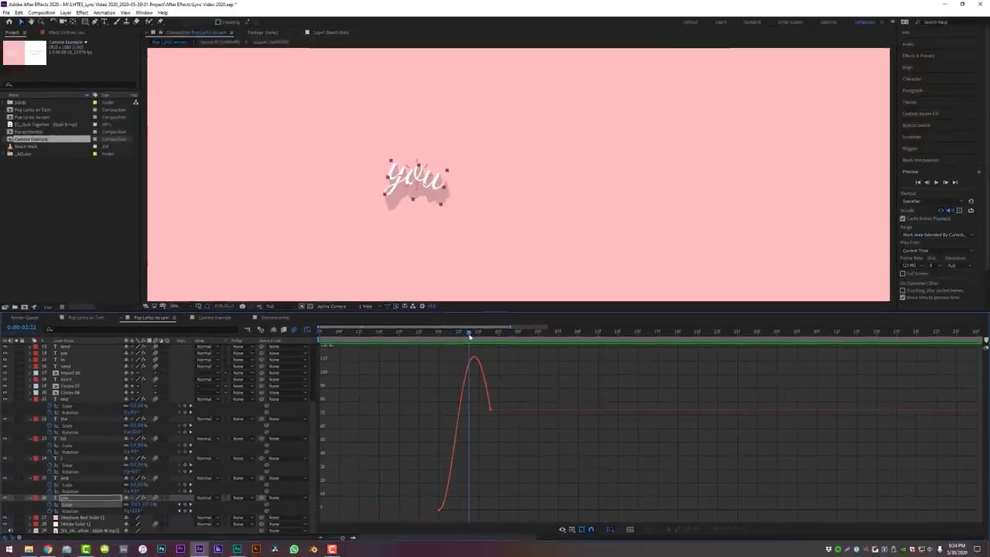
pyautogui.moveTo(468, 336)
pyautogui.mouseDown()
pyautogui.moveTo(509, 340)
pyautogui.moveTo(433, 348)
pyautogui.moveTo(470, 354)
pyautogui.mouseUp()
pyautogui.hotkey('shift', 'F3')
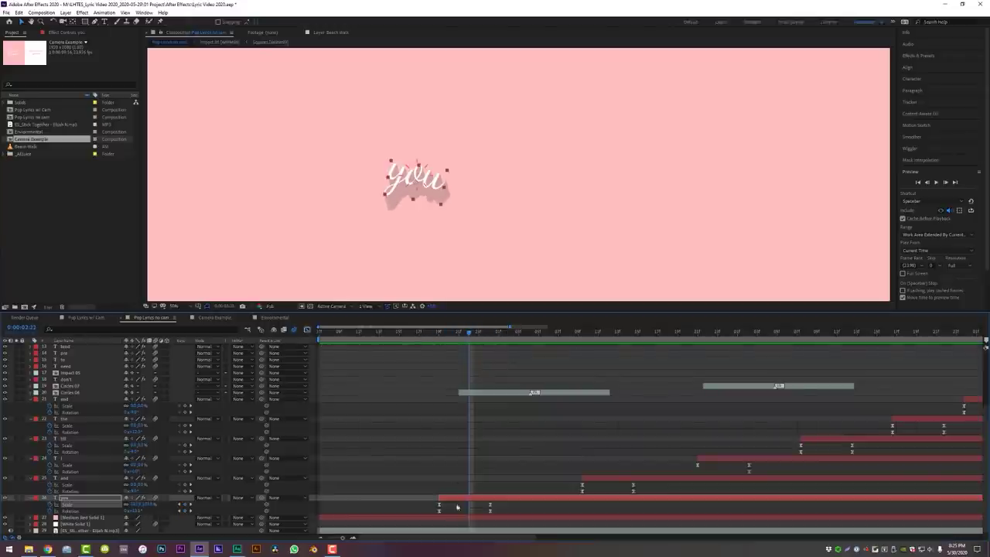
# Step from 0:00:03:10 through each word's keyframe until the full line shows, then scrub back
pyautogui.press('i')
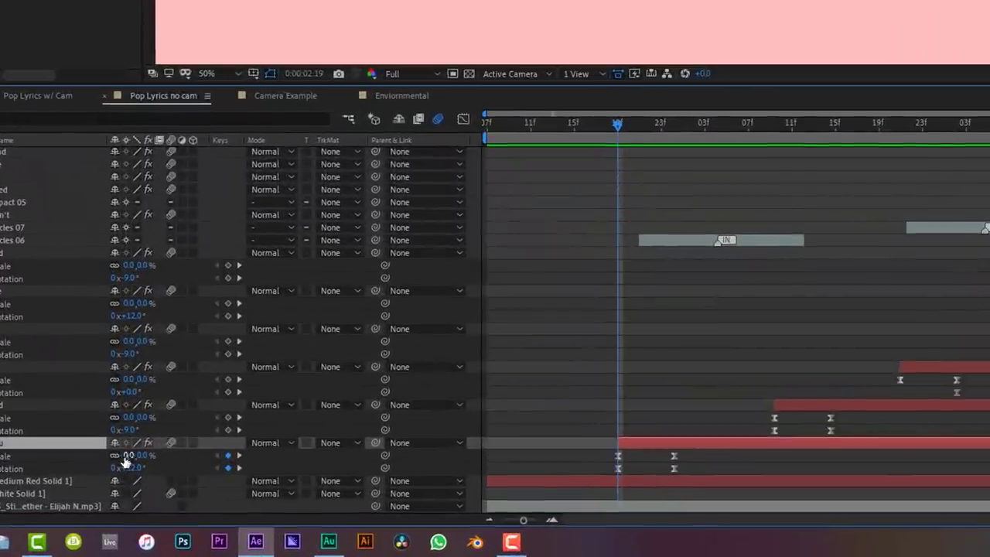
pyautogui.click(783, 123)
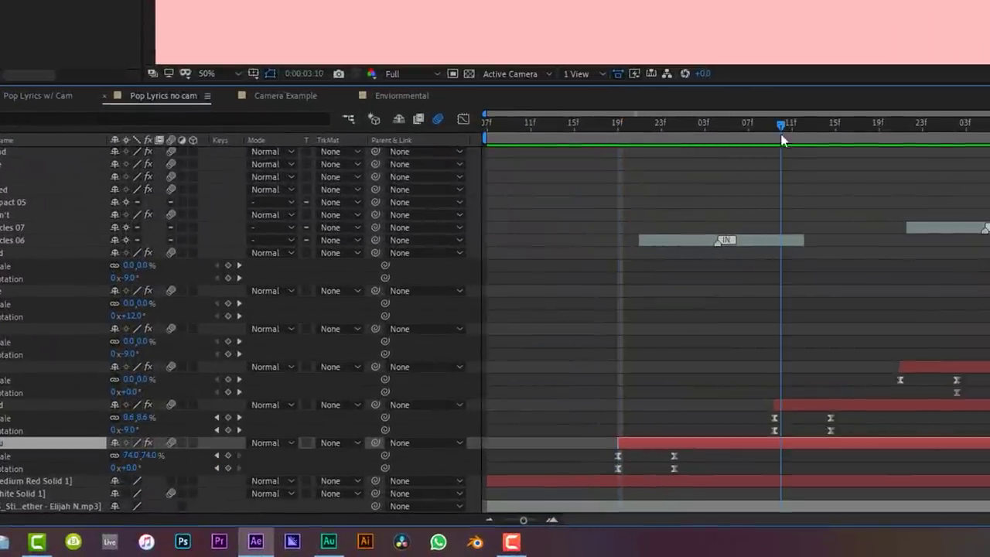
pyautogui.click(901, 124)
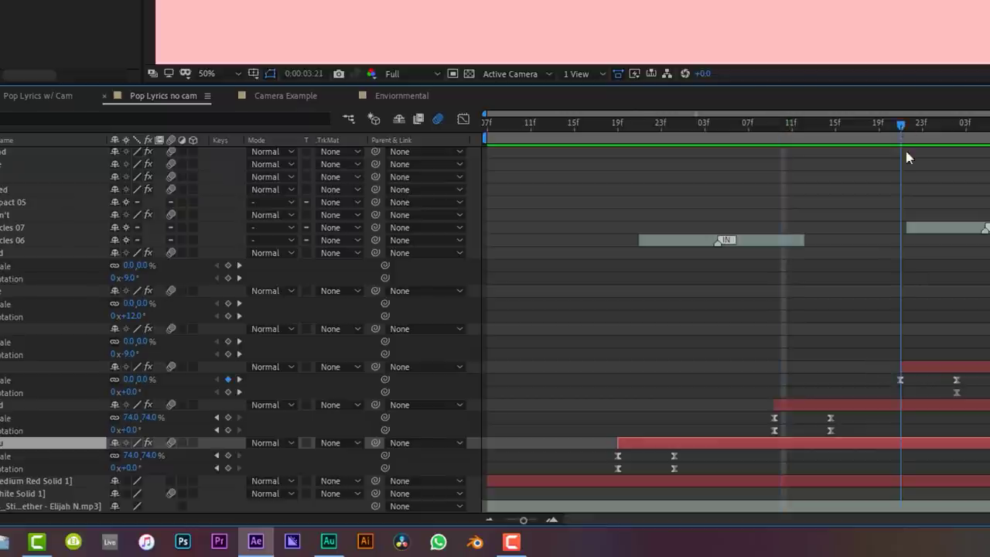
pyautogui.click(946, 367)
pyautogui.press('space')
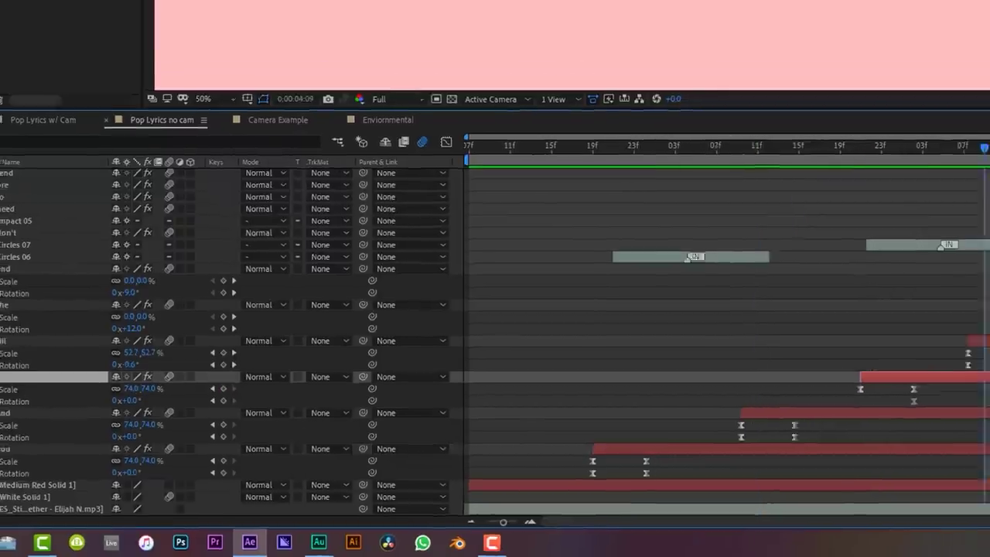
pyautogui.press('space')
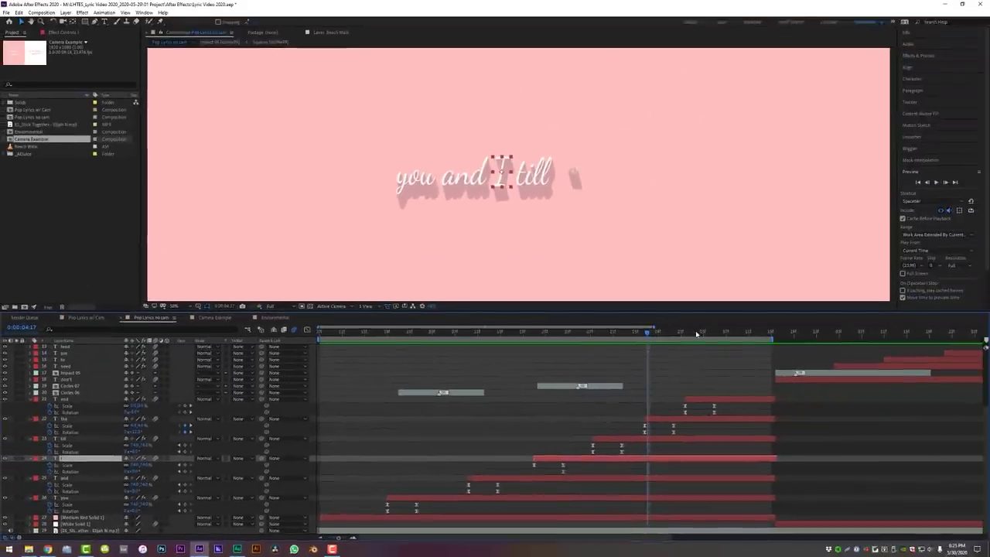
pyautogui.click(697, 334)
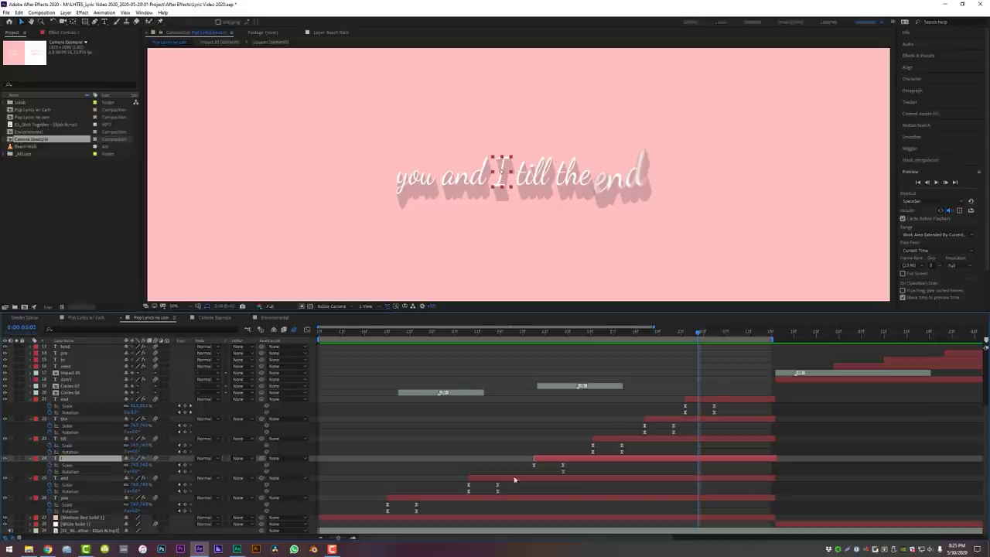
pyautogui.moveTo(389, 334); pyautogui.dragTo(290, 386)
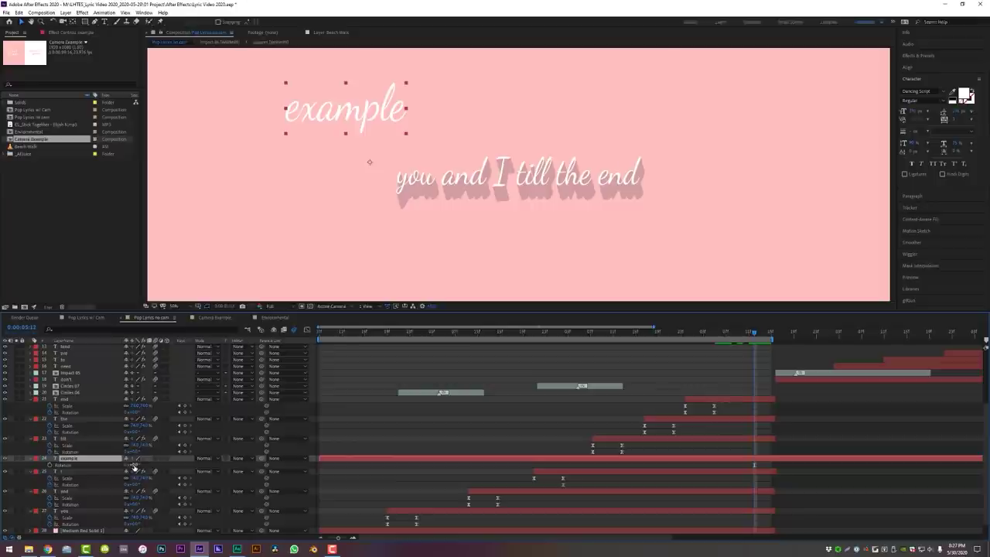
# Scrub the example text layer's Rotation back and forth to try it out
pyautogui.moveTo(133, 466); pyautogui.dragTo(190, 466)
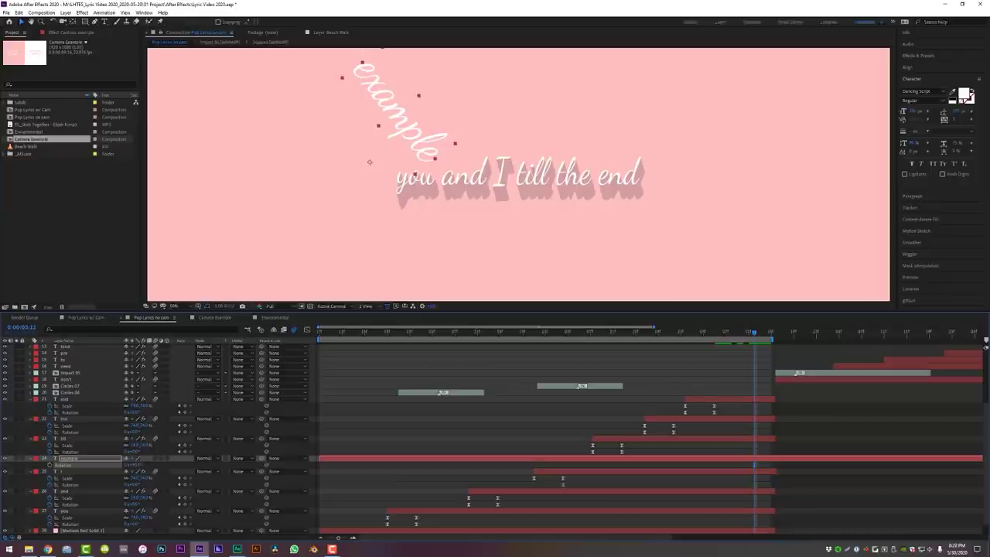
pyautogui.moveTo(133, 464); pyautogui.dragTo(158, 465)
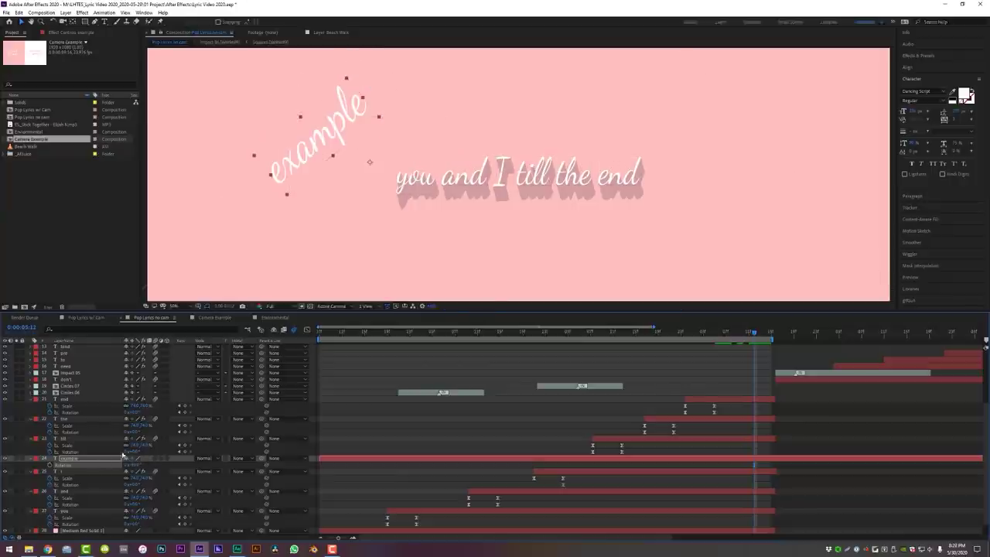
pyautogui.click(89, 461)
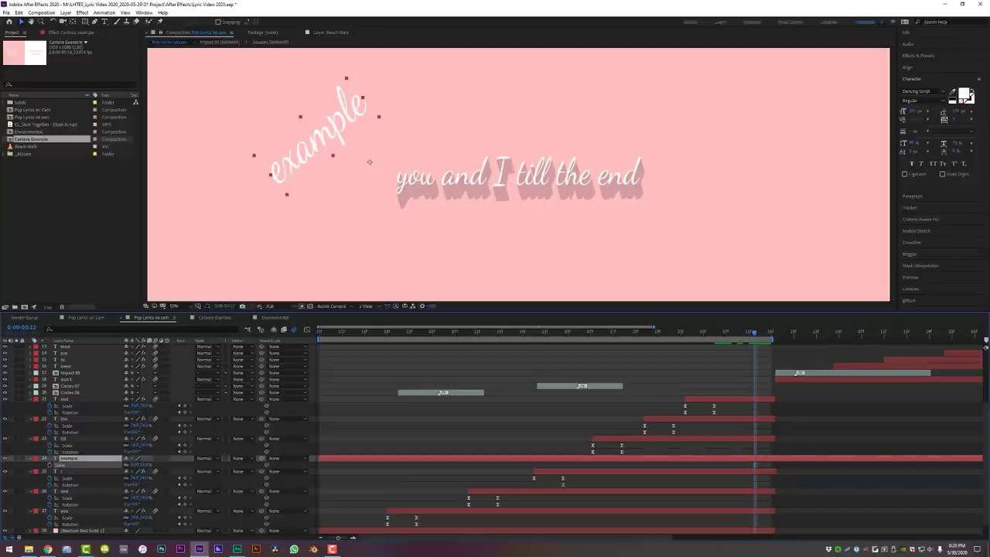
pyautogui.click(85, 465)
pyautogui.moveTo(138, 465); pyautogui.dragTo(137, 464)
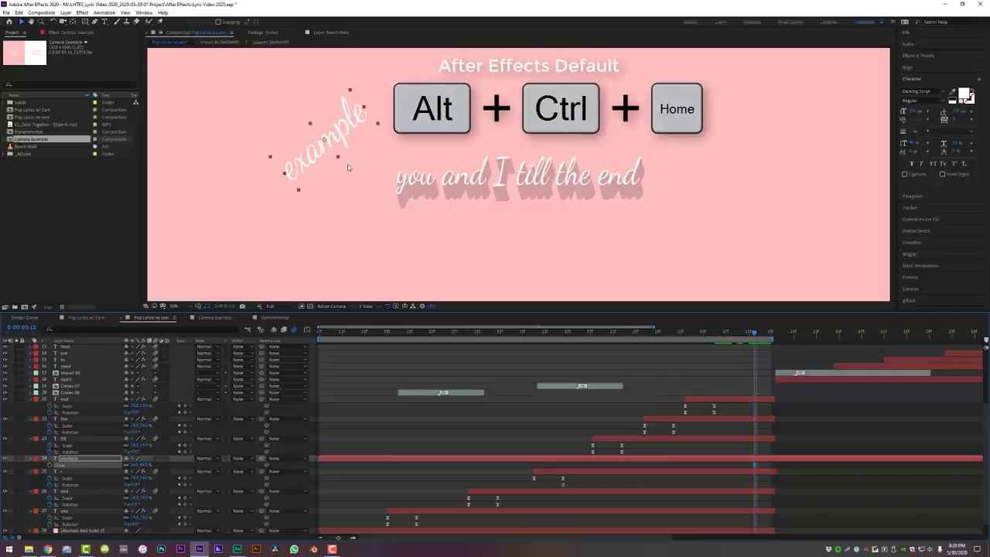
# Delete the example layer and move the time back to where 'you' appears
pyautogui.click(65, 12)
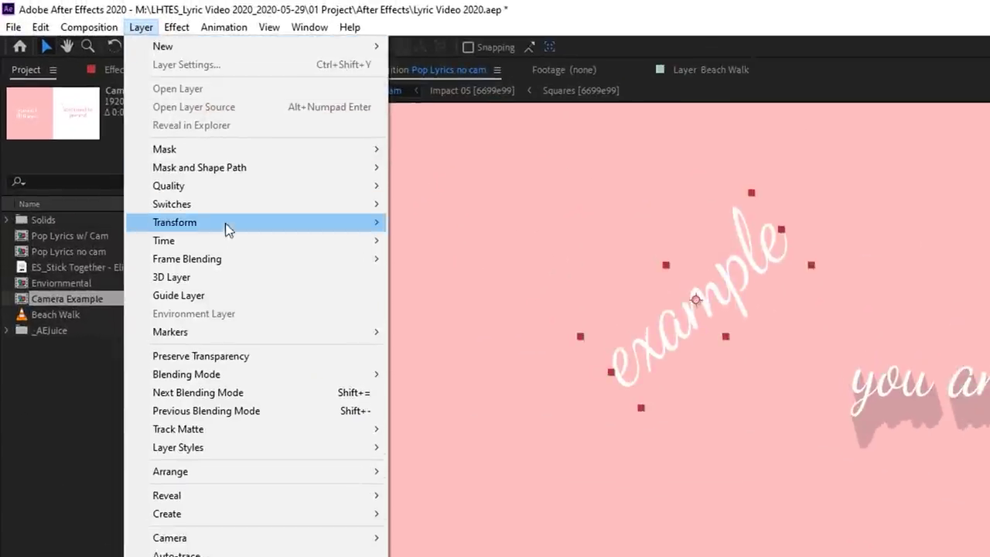
pyautogui.moveTo(107, 104)
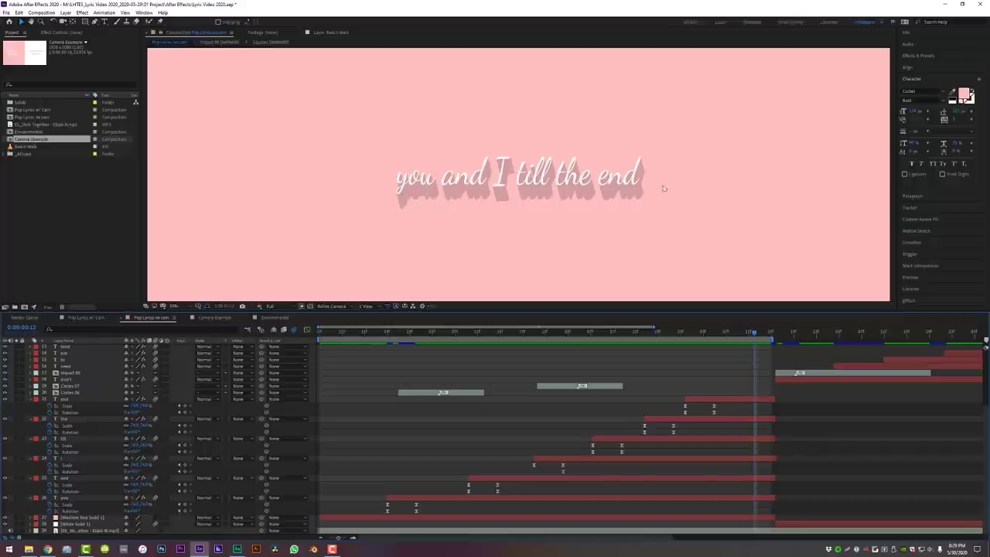
pyautogui.click(437, 334)
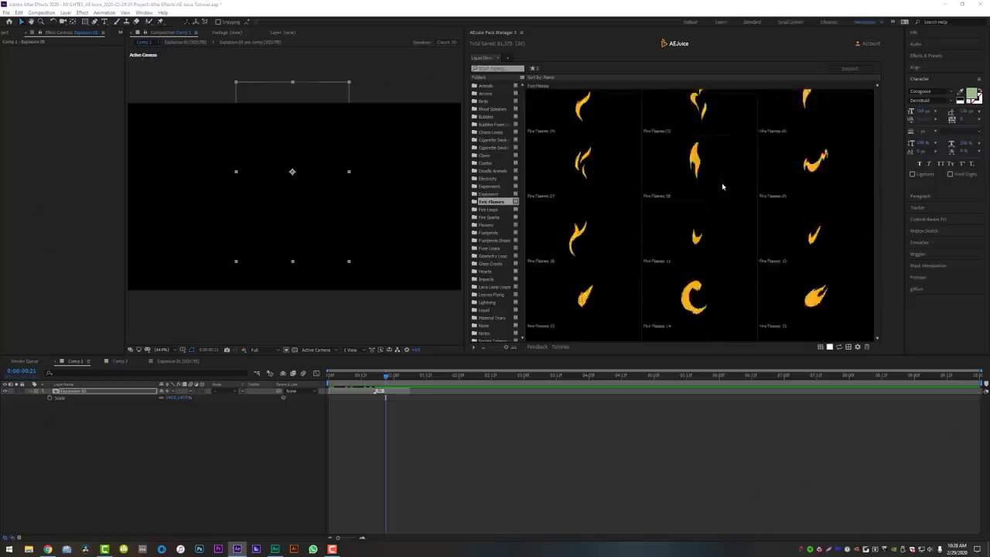
# Play the preview from 0:00:03:04 through to the 'don't need to pretend' line
pyautogui.scroll(-6, 726, 194)
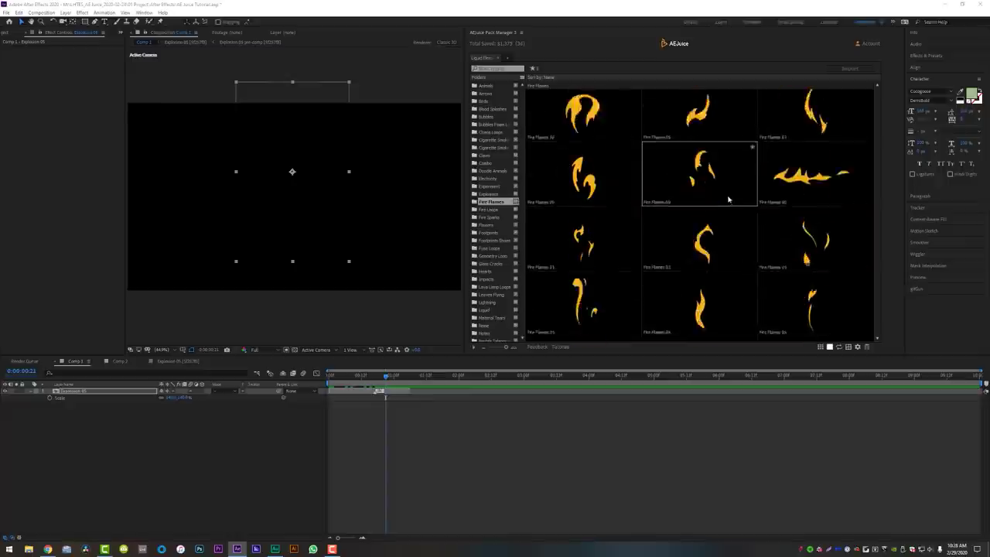
pyautogui.scroll(-5, 527, 155)
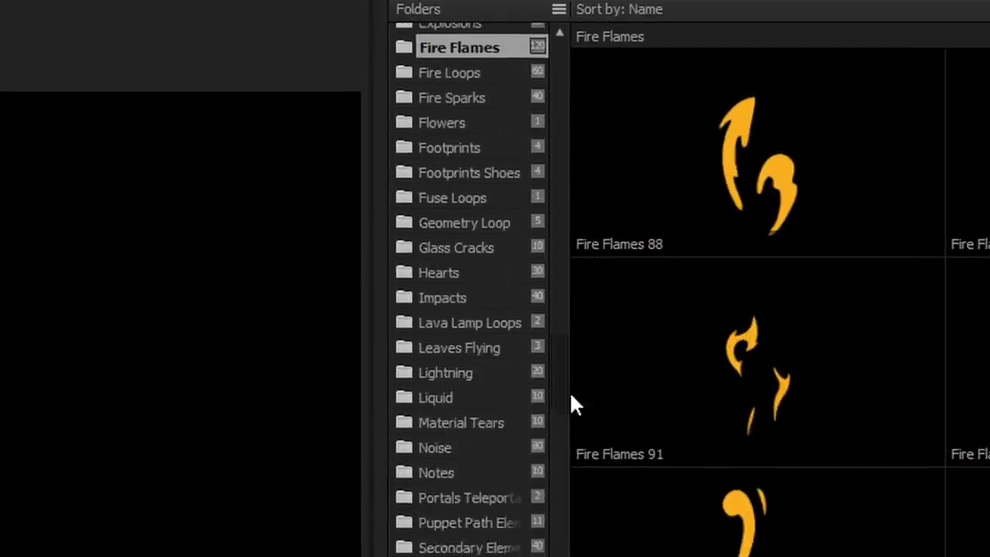
pyautogui.scroll(-4, 575, 464)
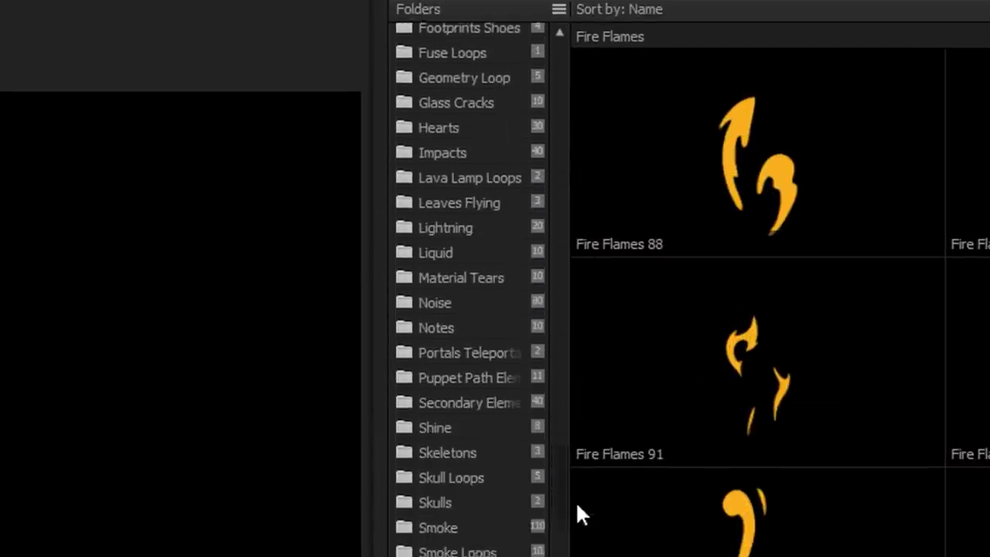
pyautogui.scroll(1, 584, 526)
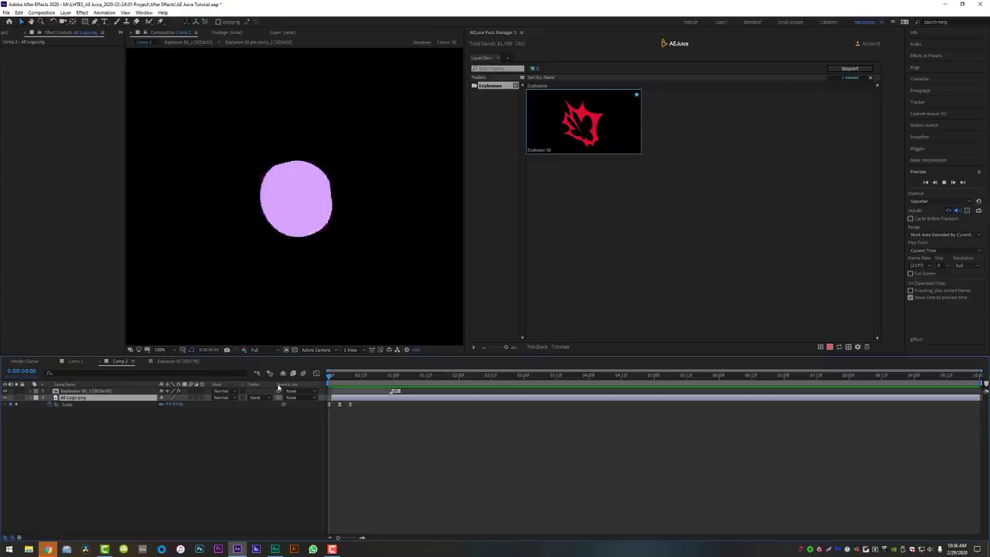
pyautogui.press('space')
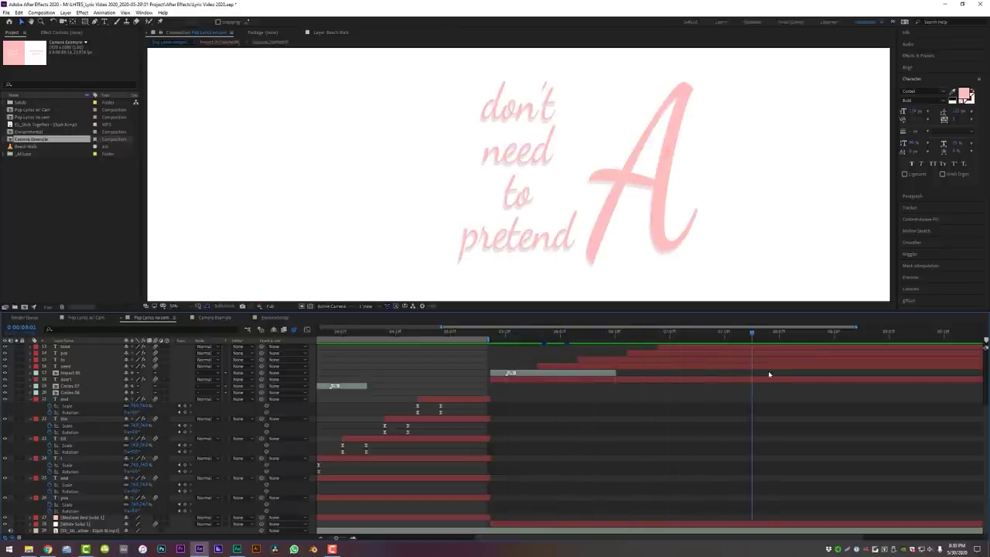
# Scrub around the 'again' lyric and select the Deep Red Solid 1 layer
pyautogui.scroll(-4, 680, 283)
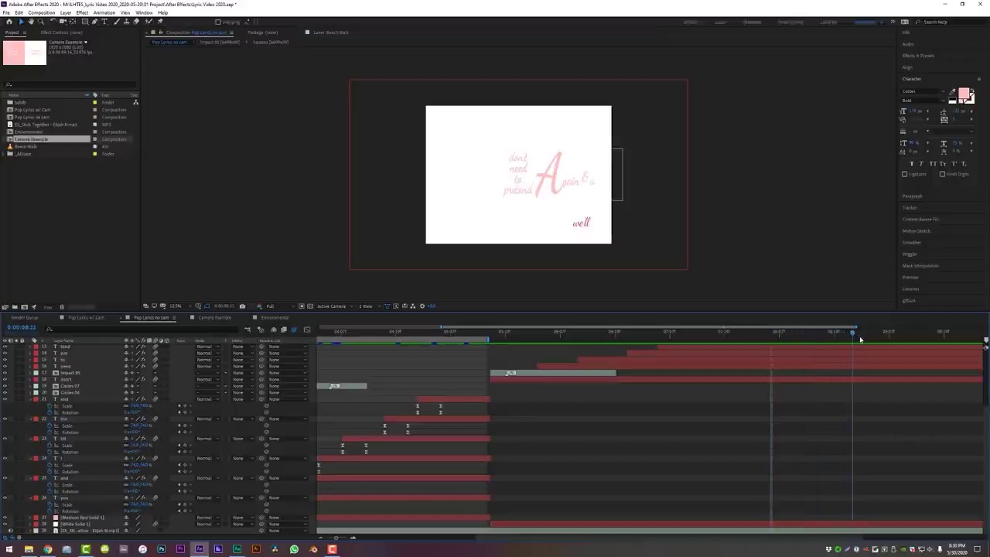
pyautogui.scroll(8, 645, 227)
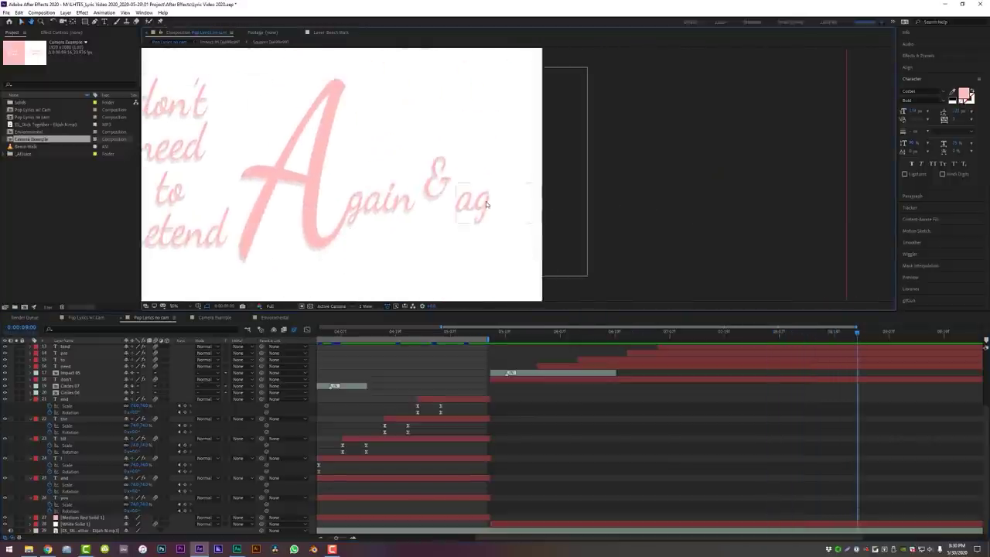
pyautogui.scroll(-3, 535, 148)
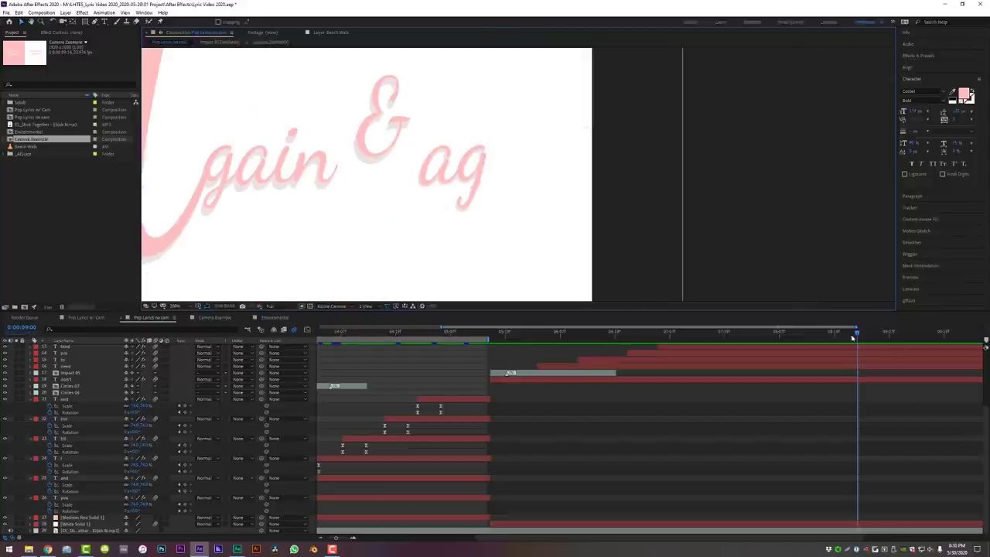
pyautogui.scroll(4, 852, 338)
pyautogui.moveTo(853, 338); pyautogui.dragTo(904, 343)
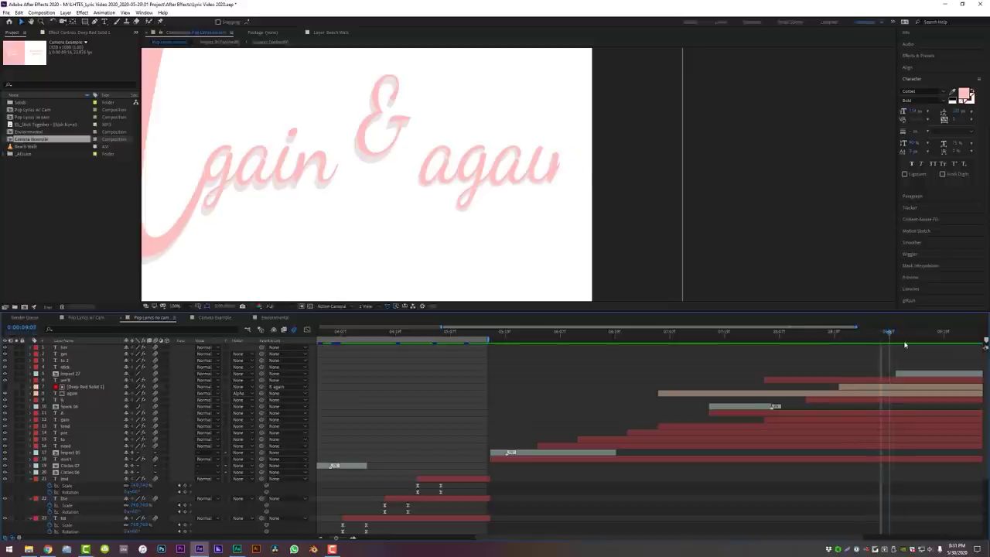
pyautogui.click(881, 388)
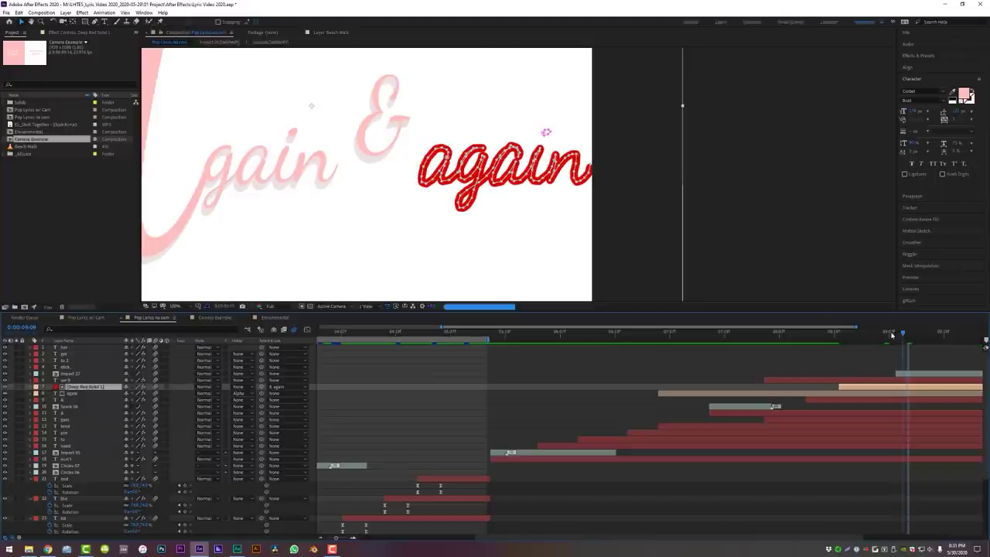
pyautogui.moveTo(892, 334)
pyautogui.mouseDown()
pyautogui.moveTo(839, 337)
pyautogui.moveTo(908, 337)
pyautogui.mouseUp()
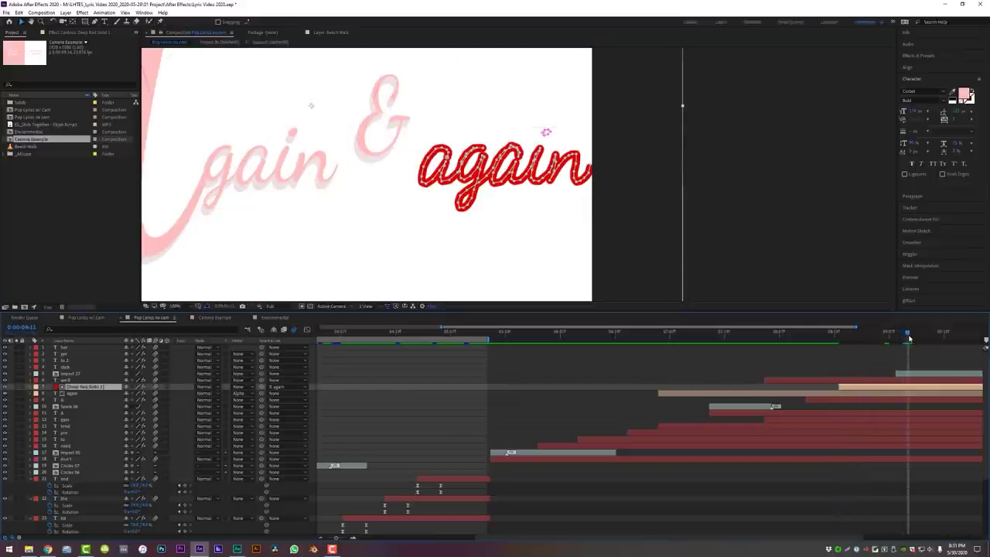
# Set the 'again' layer's Track Matte to Alpha Matte [Deep Red Solid 1] and check its write-on
pyautogui.click(858, 394)
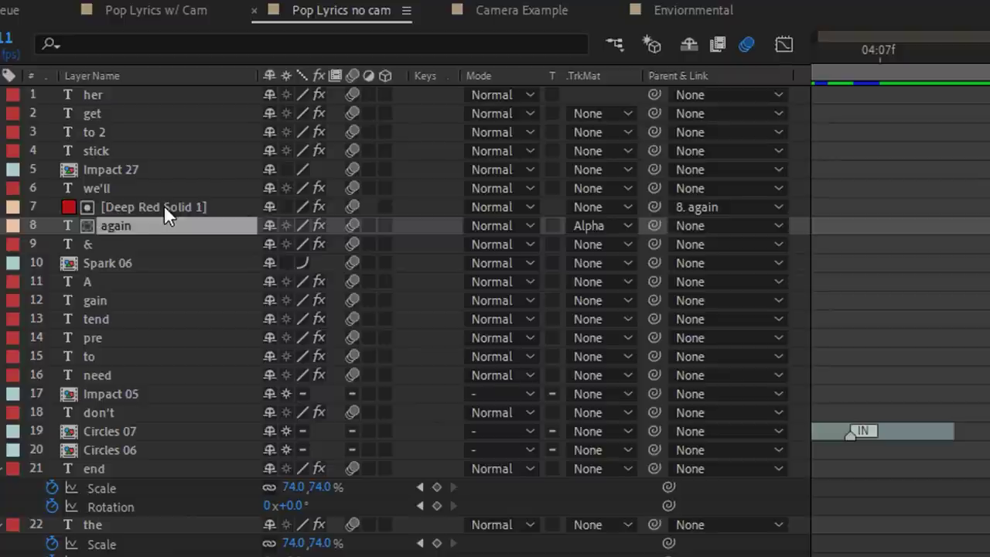
pyautogui.click(164, 205)
pyautogui.click(624, 225)
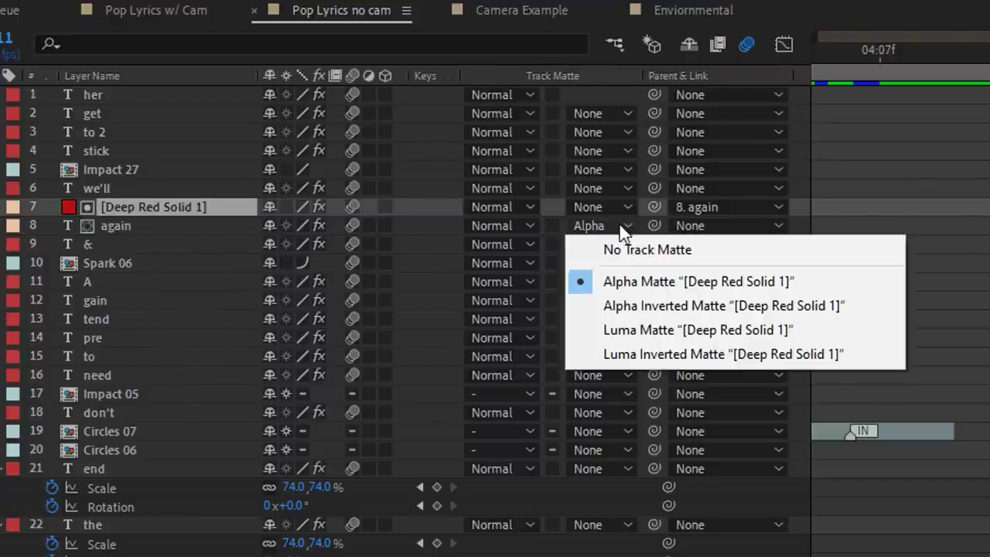
pyautogui.click(694, 283)
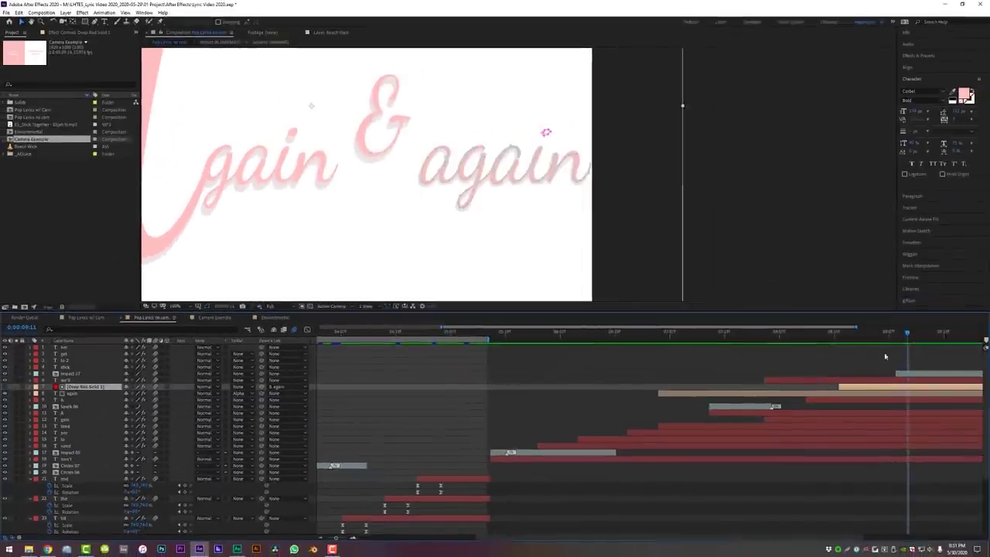
pyautogui.moveTo(866, 334)
pyautogui.mouseDown()
pyautogui.moveTo(854, 335)
pyautogui.moveTo(877, 337)
pyautogui.moveTo(848, 337)
pyautogui.moveTo(897, 338)
pyautogui.moveTo(876, 338)
pyautogui.mouseUp()
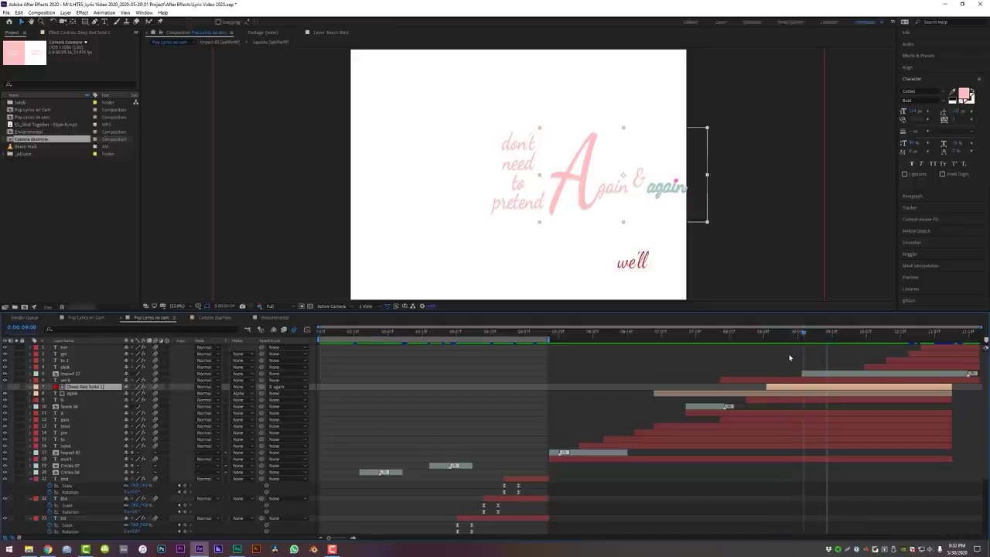
# Preview the lyrics moving from 'you and I' to 'don't need to pretend'
pyautogui.moveTo(767, 357); pyautogui.dragTo(710, 358)
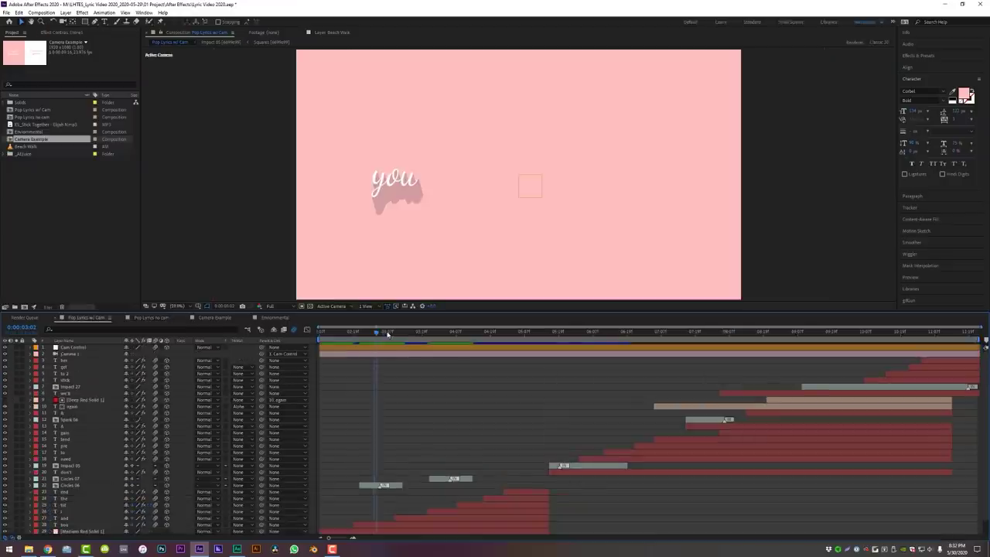
pyautogui.moveTo(388, 333); pyautogui.dragTo(557, 333)
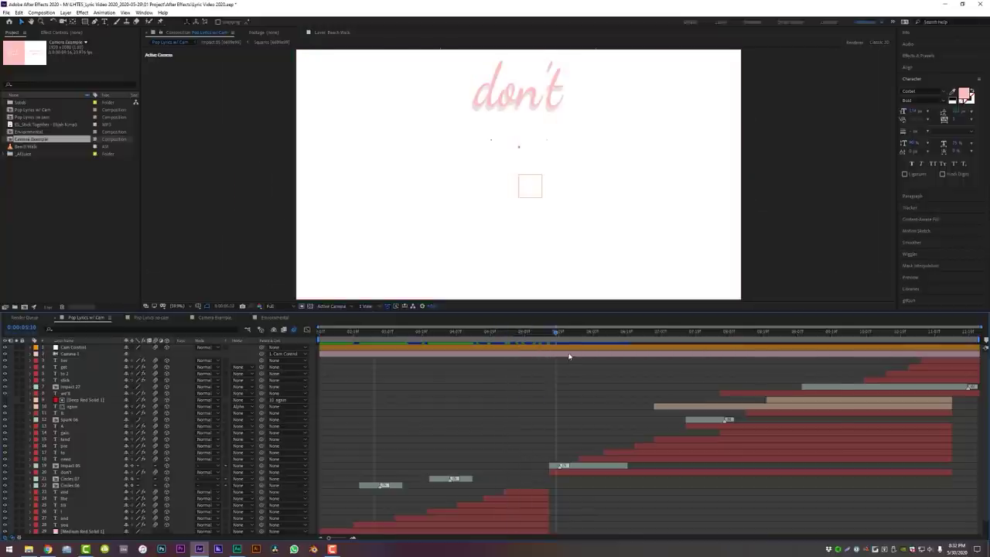
pyautogui.press('space')
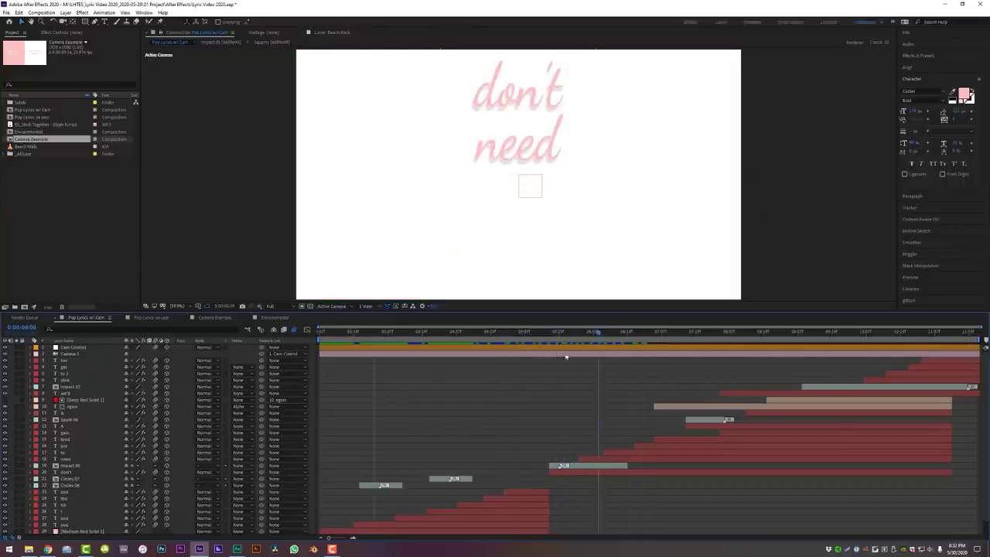
pyautogui.moveTo(565, 333); pyautogui.dragTo(402, 333)
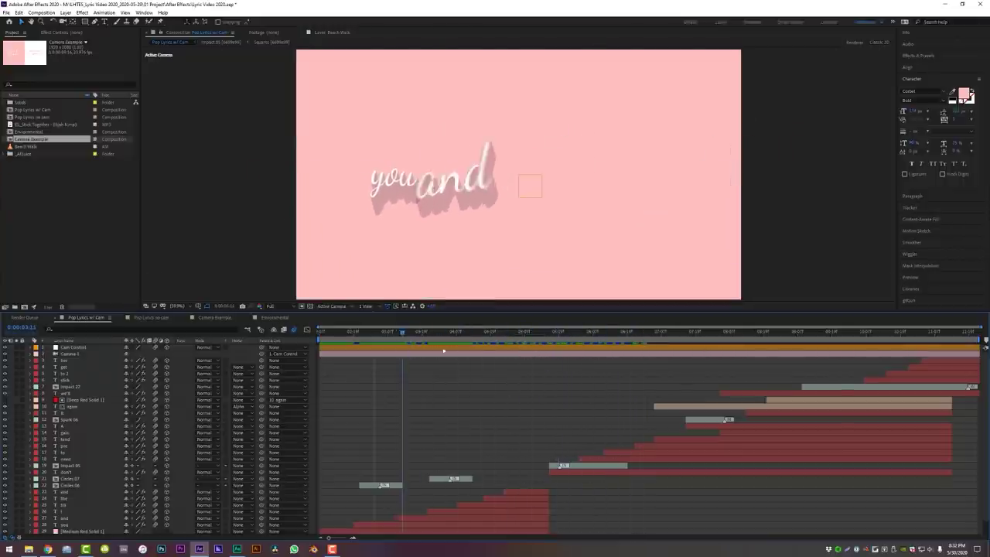
pyautogui.press('space')
# In the Camera Example composition, turn on the 3D Layer switch for all four layers
pyautogui.click(210, 318)
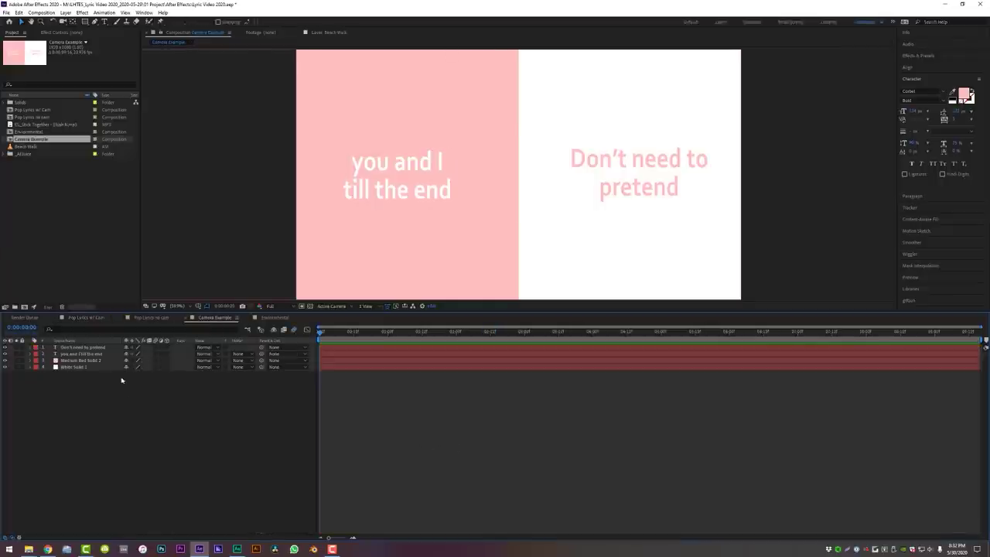
pyautogui.click(80, 349)
pyautogui.click(84, 354)
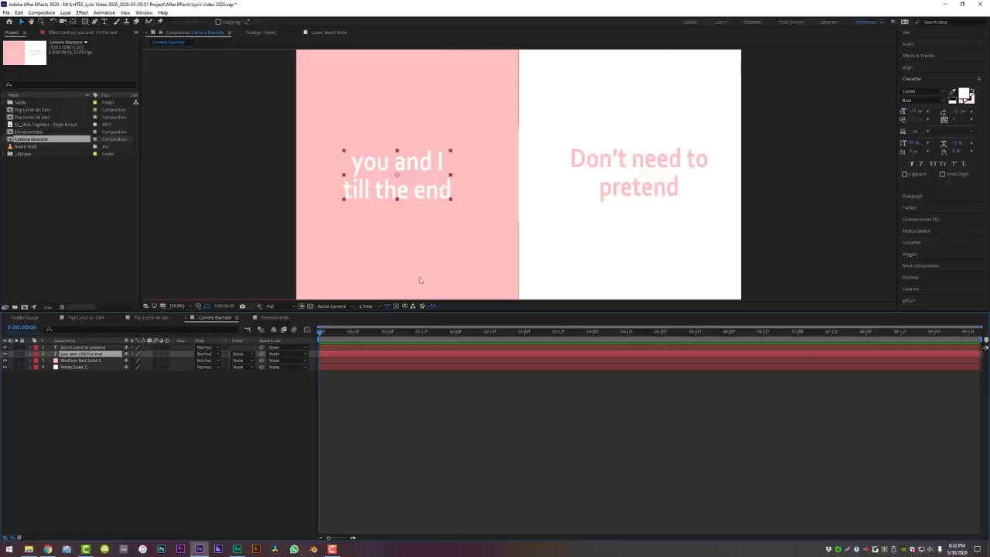
pyautogui.click(376, 422)
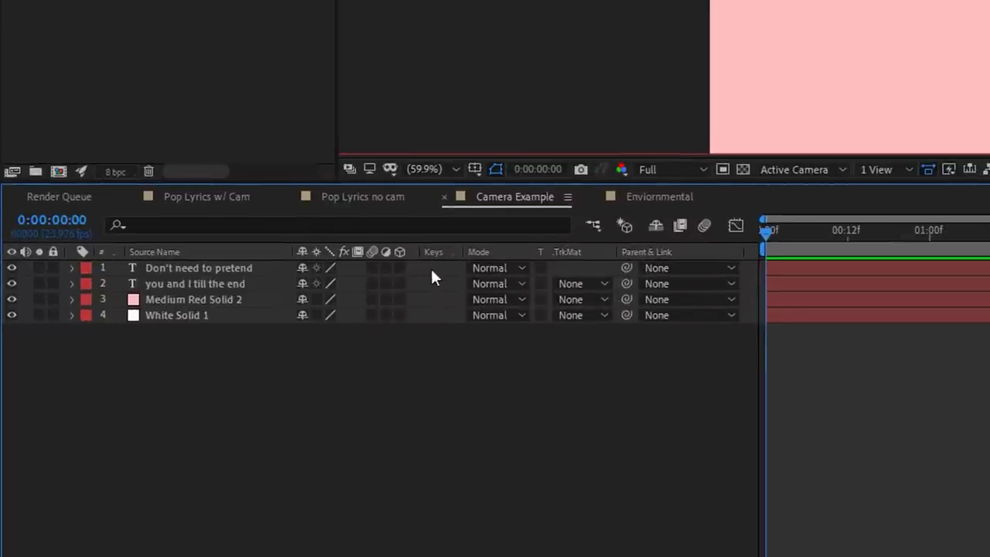
pyautogui.moveTo(400, 268); pyautogui.dragTo(404, 315)
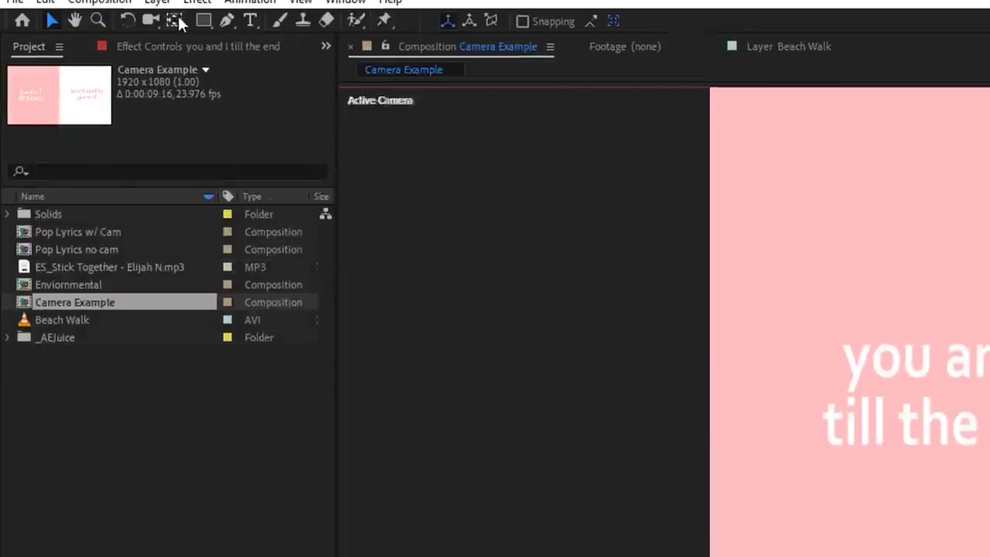
# Add a new Camera 1 layer via Layer > New > Camera
pyautogui.click(158, 30)
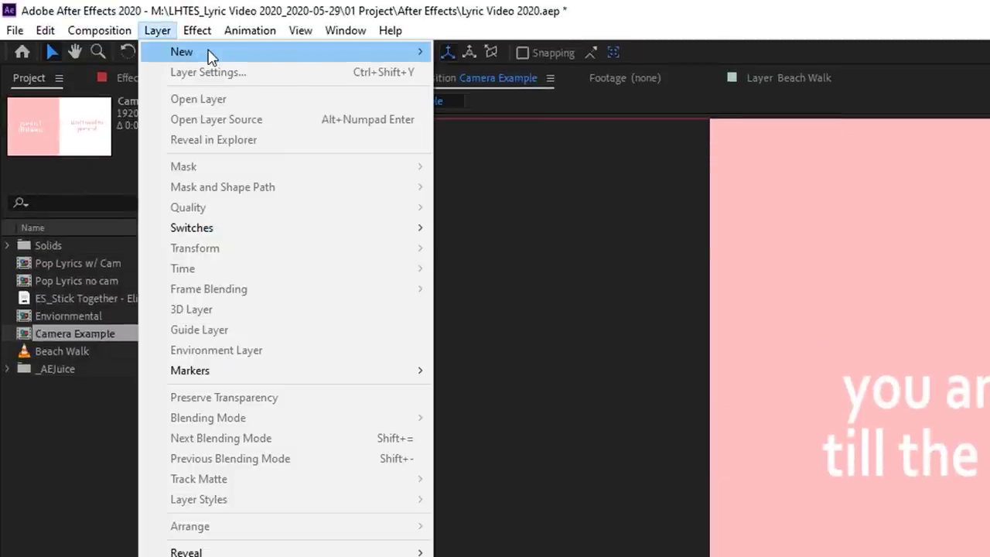
pyautogui.moveTo(209, 51)
pyautogui.click(511, 111)
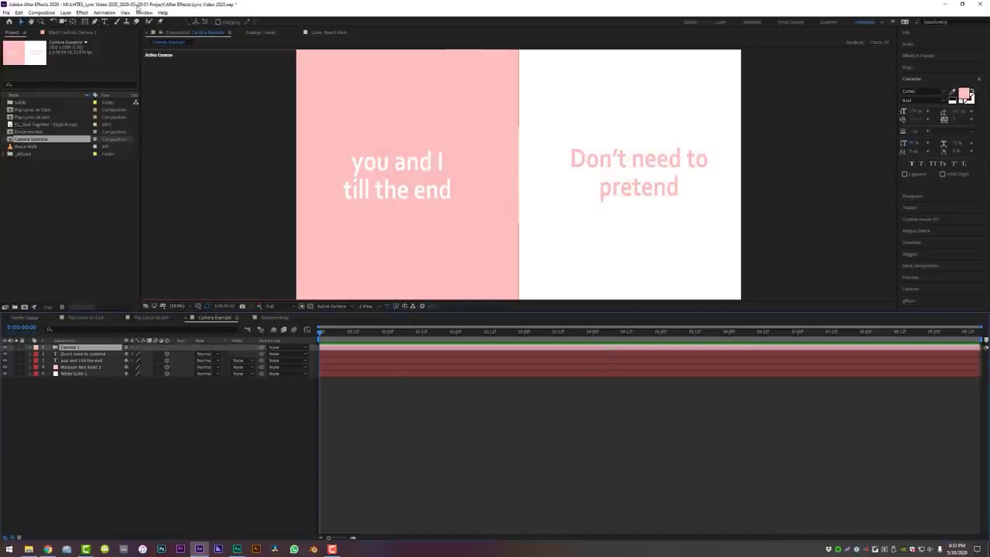
# Add a Null Object and rename it 'Cam Conrol'
pyautogui.click(68, 15)
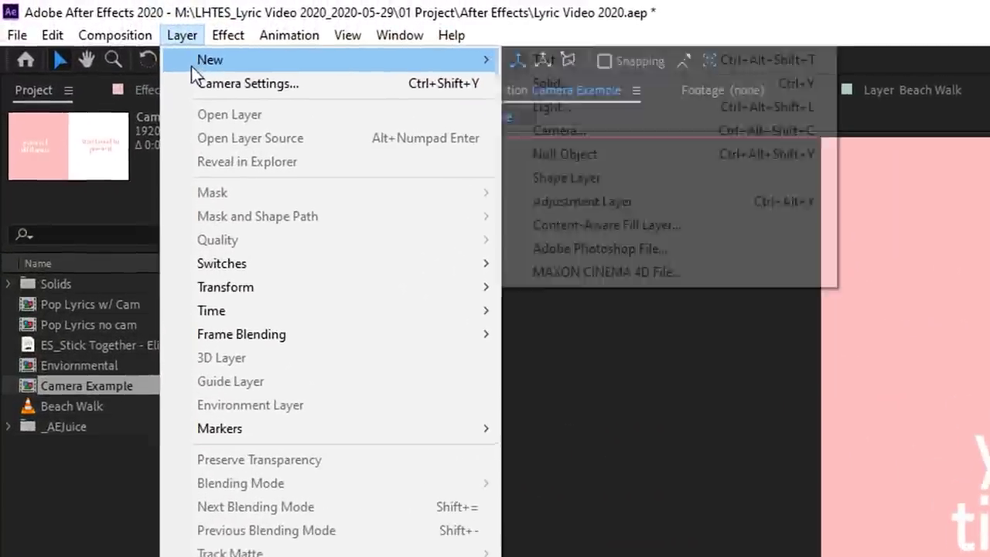
pyautogui.moveTo(69, 23)
pyautogui.click(594, 157)
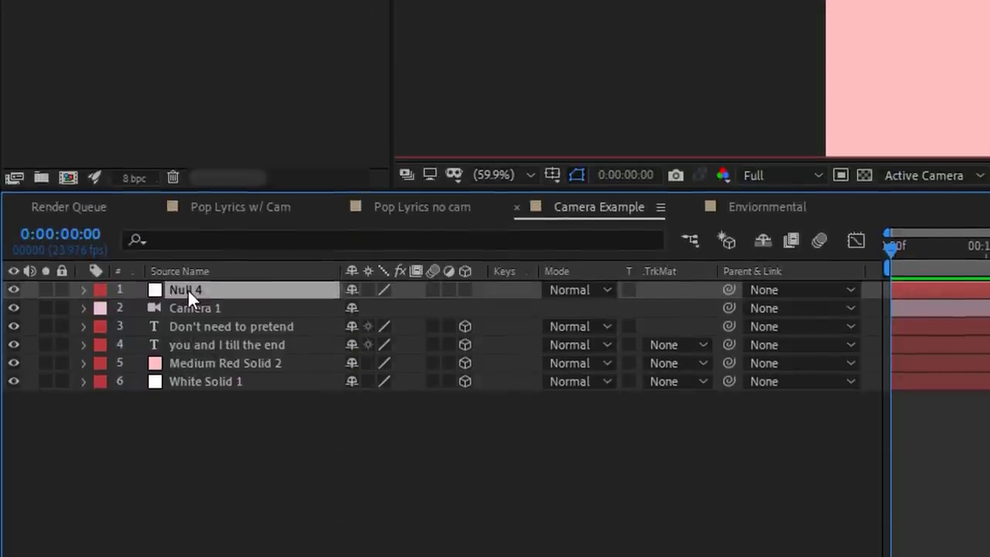
pyautogui.press('Return')
pyautogui.write('Cam Conrol')
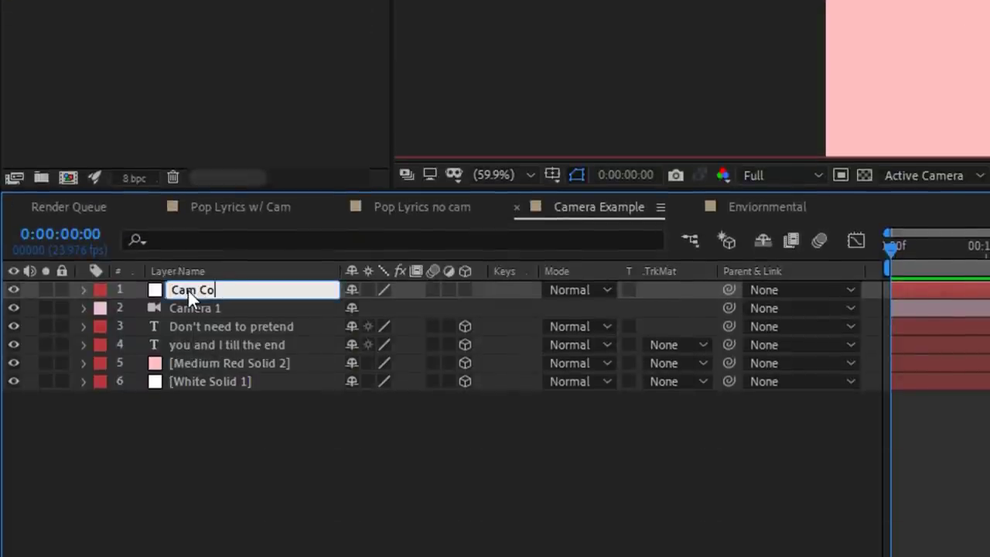
pyautogui.press('Return')
# Parent Camera 1 to the Cam Conrol null
pyautogui.click(203, 307)
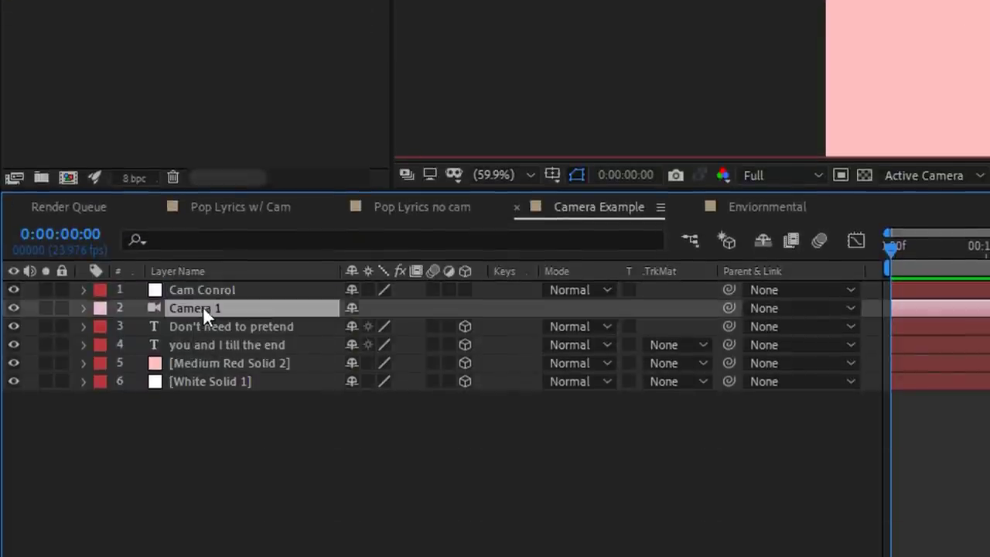
pyautogui.moveTo(728, 307); pyautogui.dragTo(206, 290)
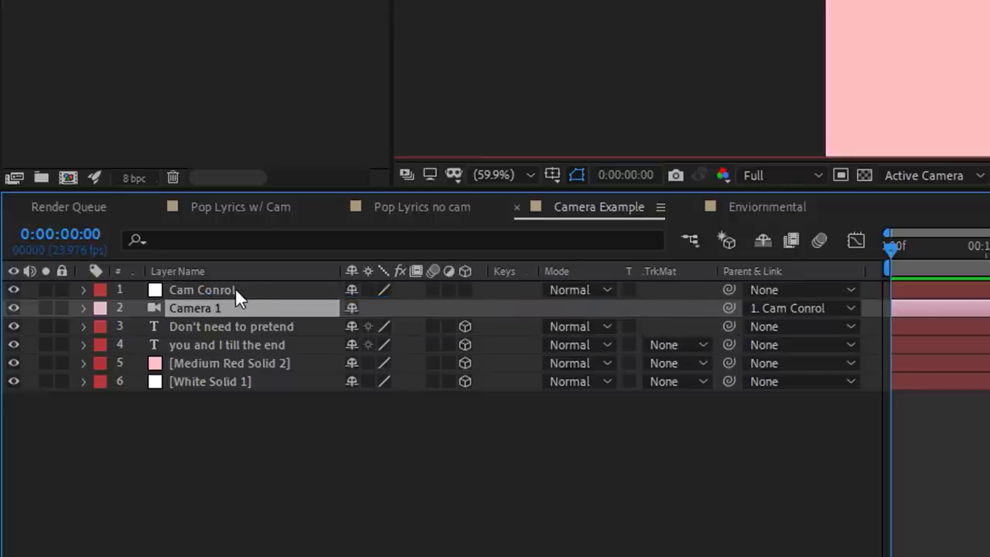
pyautogui.click(235, 287)
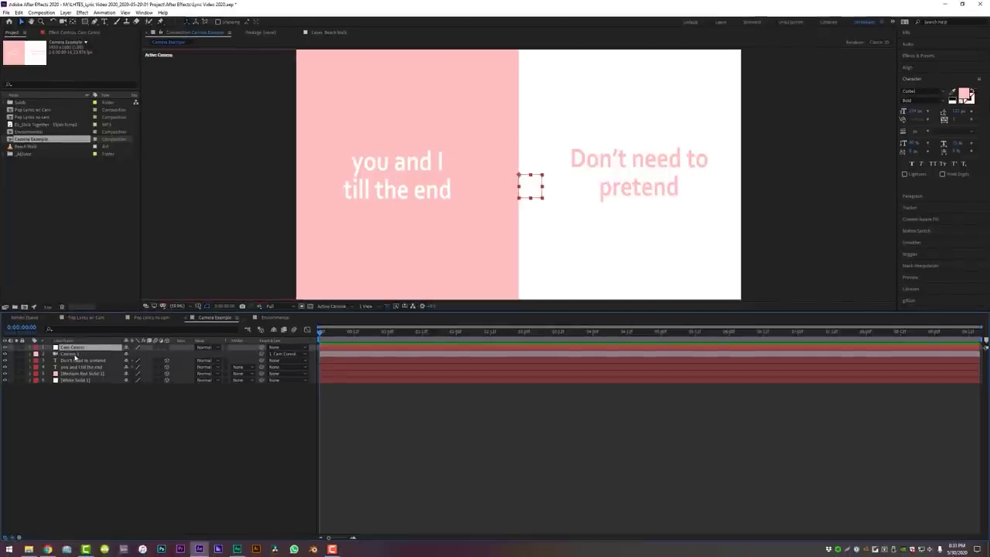
# Show Cam Conrol's Position, switch the viewer to 2 Views - Horizontal, and make the null 3D
pyautogui.click(74, 355)
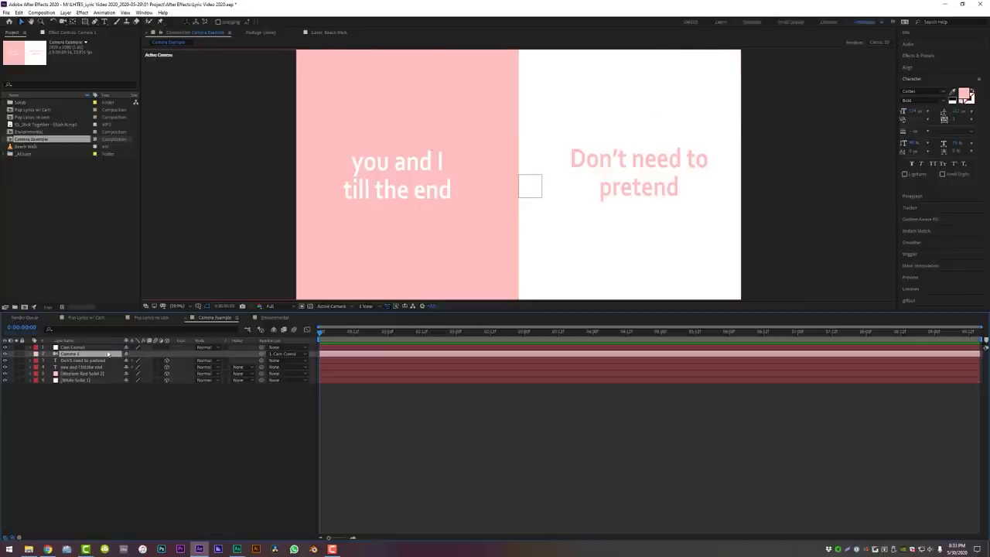
pyautogui.click(71, 348)
pyautogui.press('p')
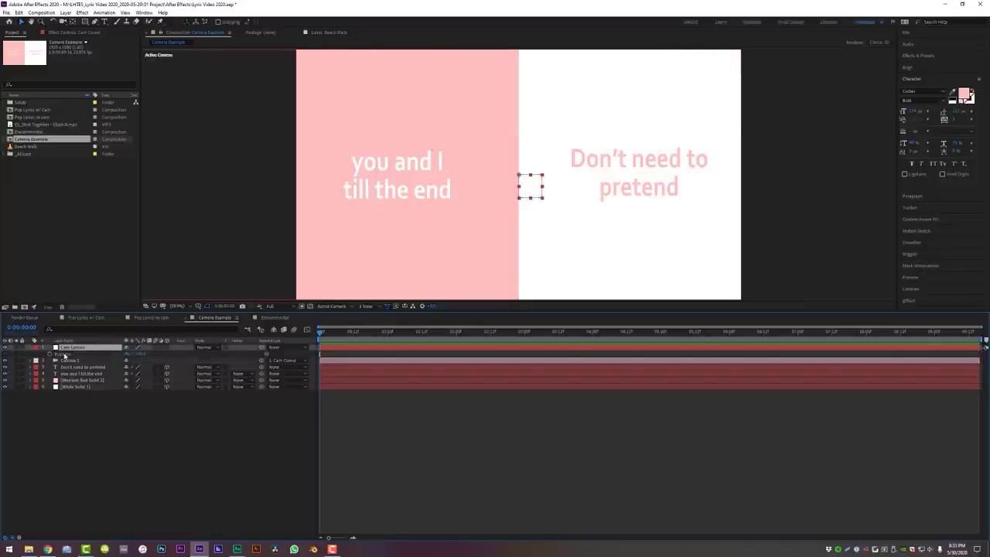
pyautogui.click(367, 306)
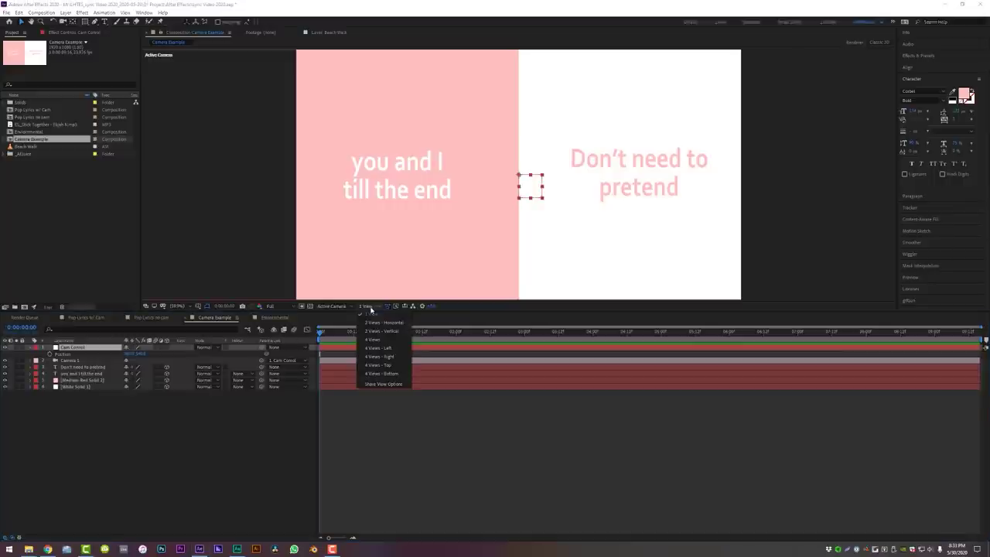
pyautogui.click(373, 322)
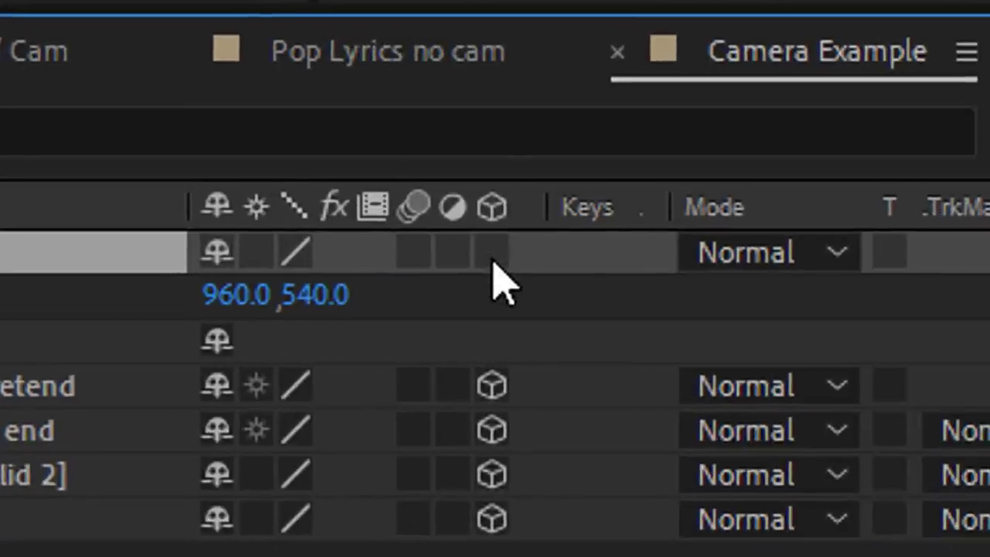
pyautogui.click(492, 255)
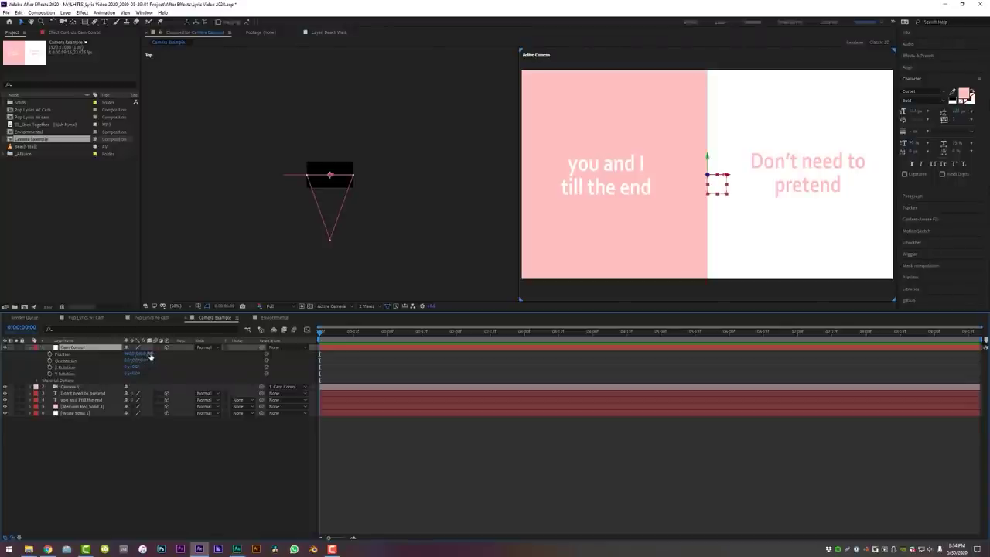
# Scrub the Cam Conrol Position values until 'you and I till the end' fills the Active Camera view
pyautogui.moveTo(329, 175)
pyautogui.mouseDown()
pyautogui.moveTo(329, 156)
pyautogui.moveTo(330, 169)
pyautogui.mouseUp()
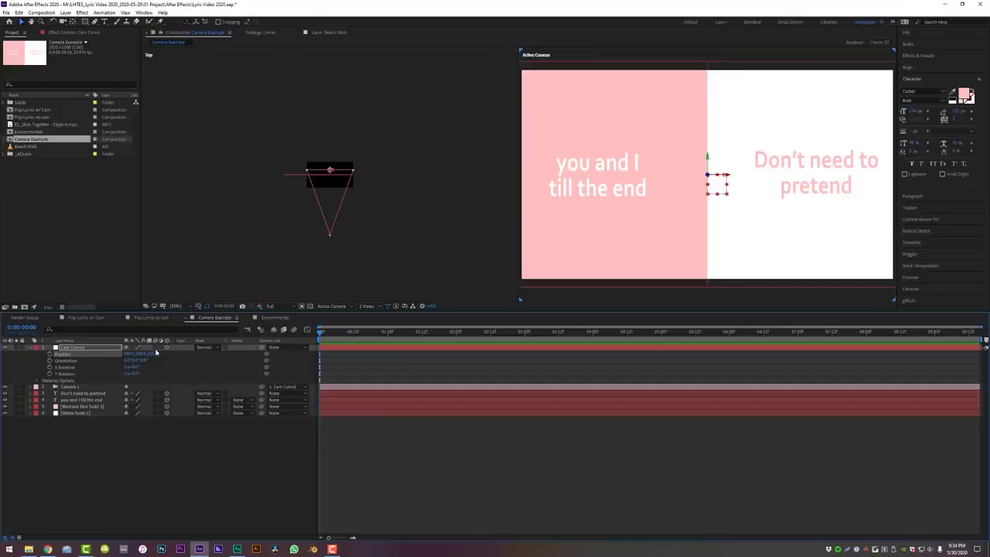
pyautogui.moveTo(153, 355); pyautogui.dragTo(218, 355)
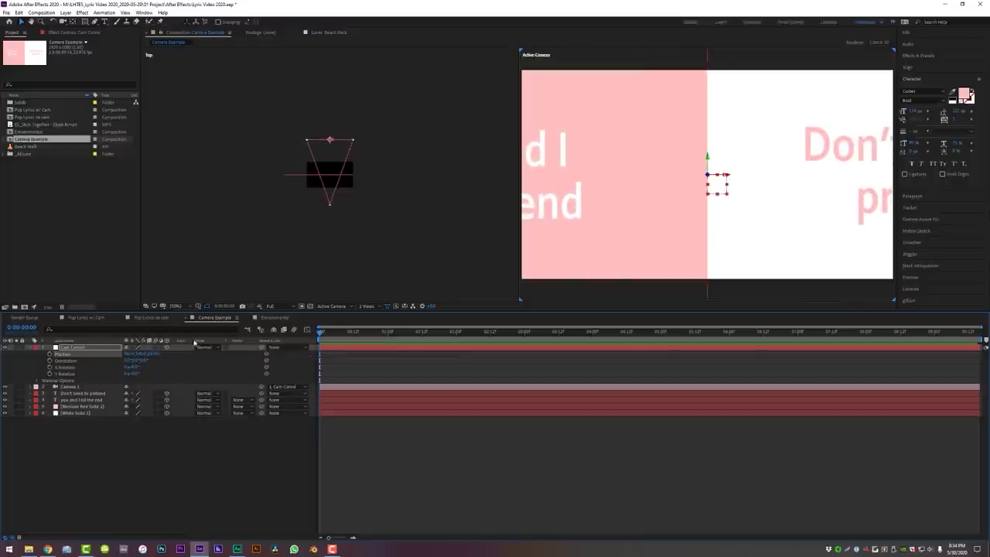
pyautogui.moveTo(129, 355); pyautogui.dragTo(99, 353)
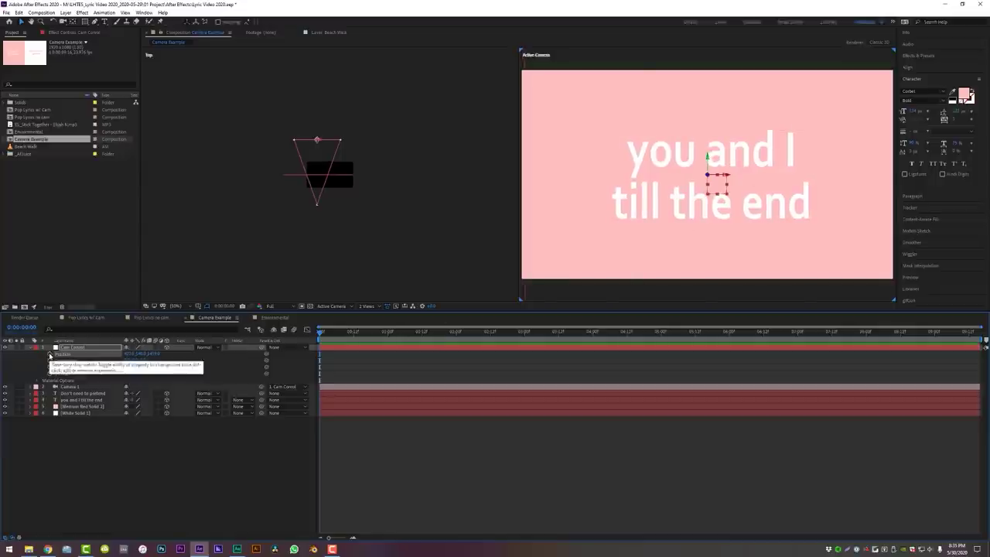
# Keyframe Cam Conrol Position from 0:00 to 0:02, sliding over to 'Don't need to pretend'
pyautogui.click(49, 354)
pyautogui.click(433, 334)
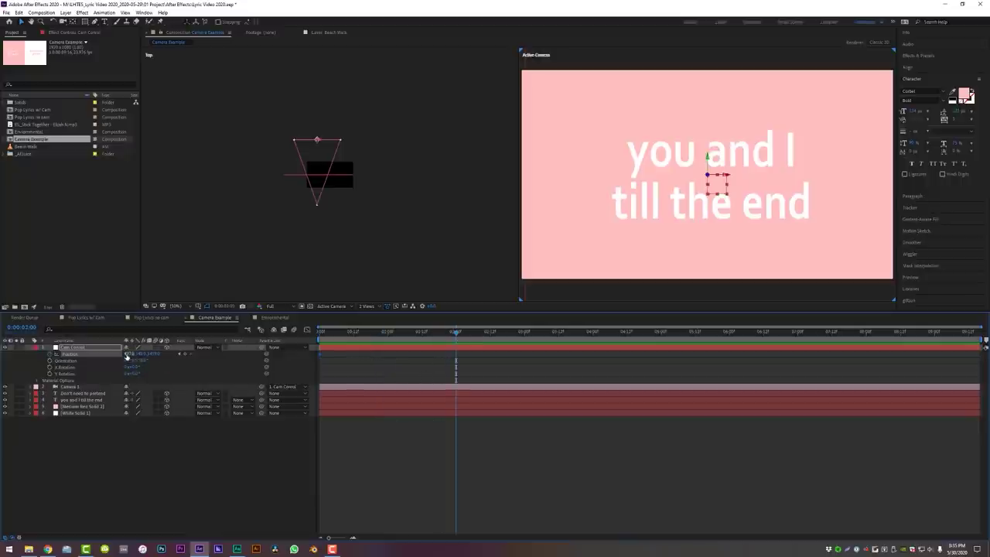
pyautogui.moveTo(128, 353); pyautogui.dragTo(523, 361)
pyautogui.moveTo(449, 337); pyautogui.dragTo(362, 358)
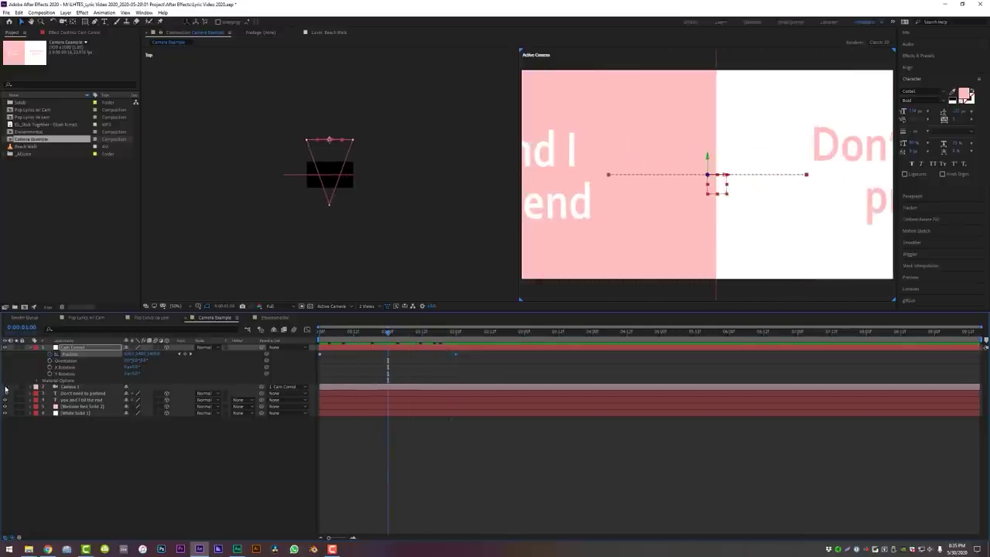
# Toggle Camera 1 off and on, then scrub and preview the two-second camera move
pyautogui.click(5, 387)
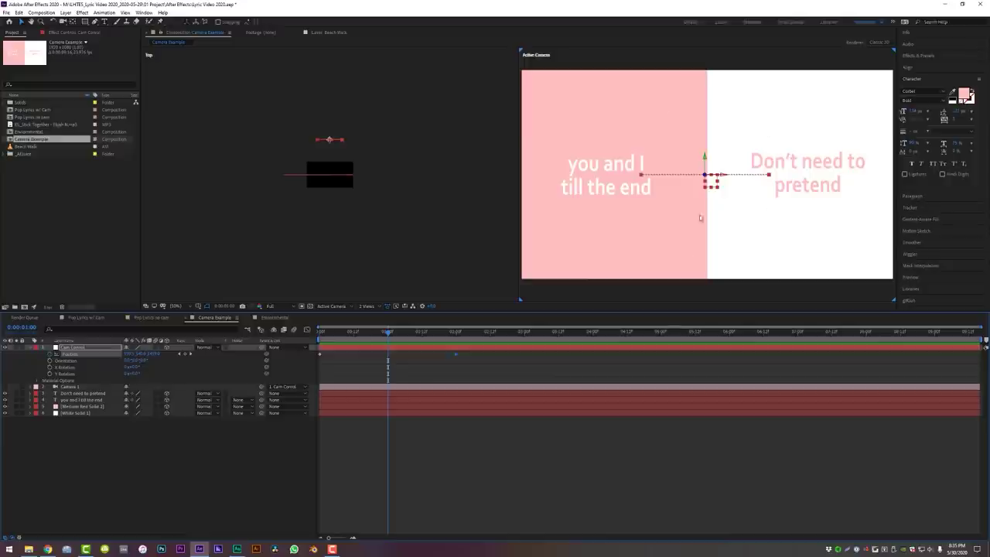
pyautogui.press('F2')
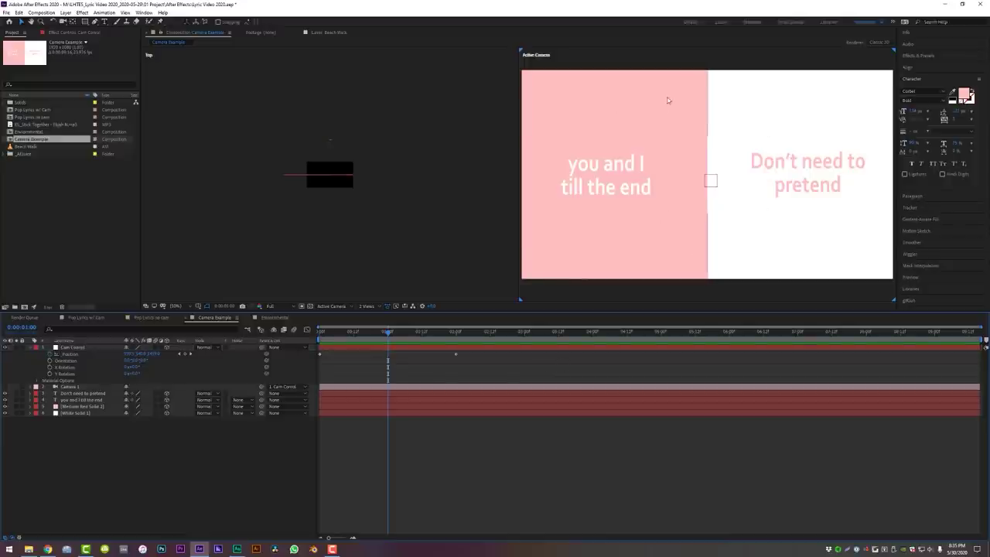
pyautogui.click(5, 387)
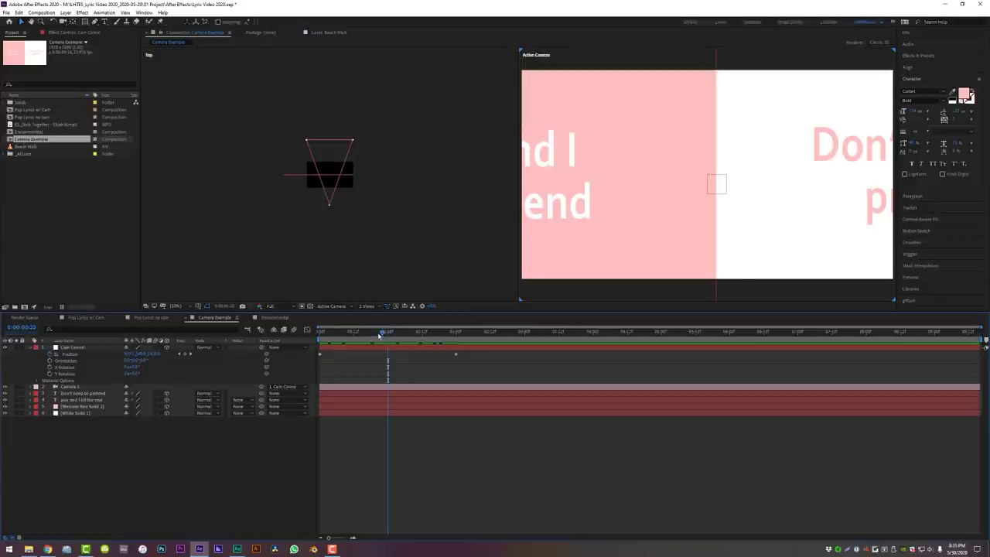
pyautogui.moveTo(379, 334); pyautogui.dragTo(416, 334)
pyautogui.press('space')
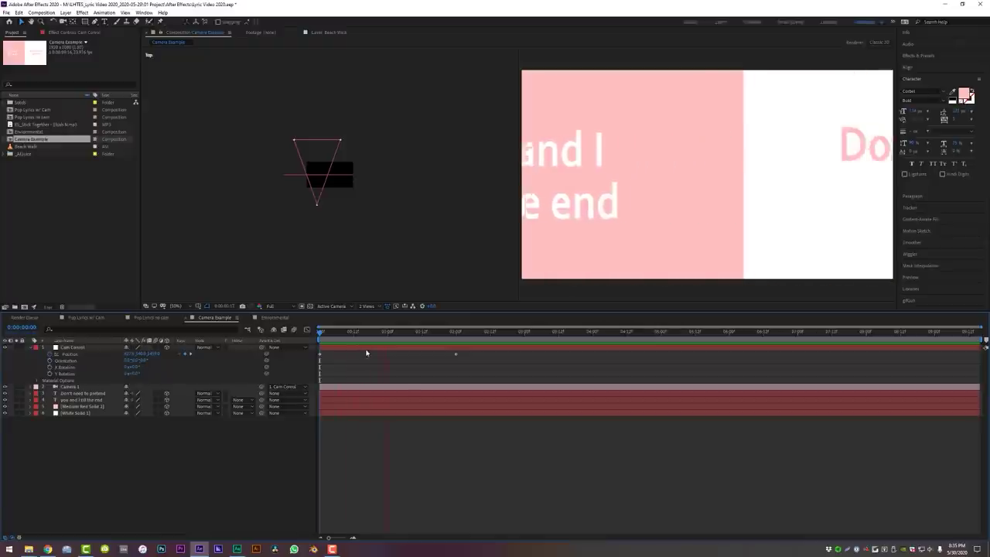
pyautogui.click(455, 334)
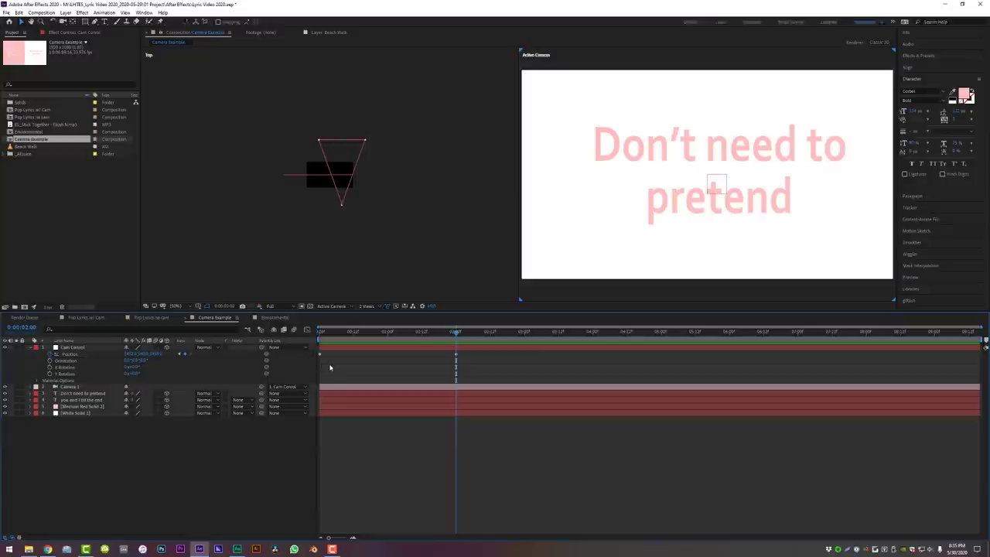
pyautogui.rightClick(71, 357)
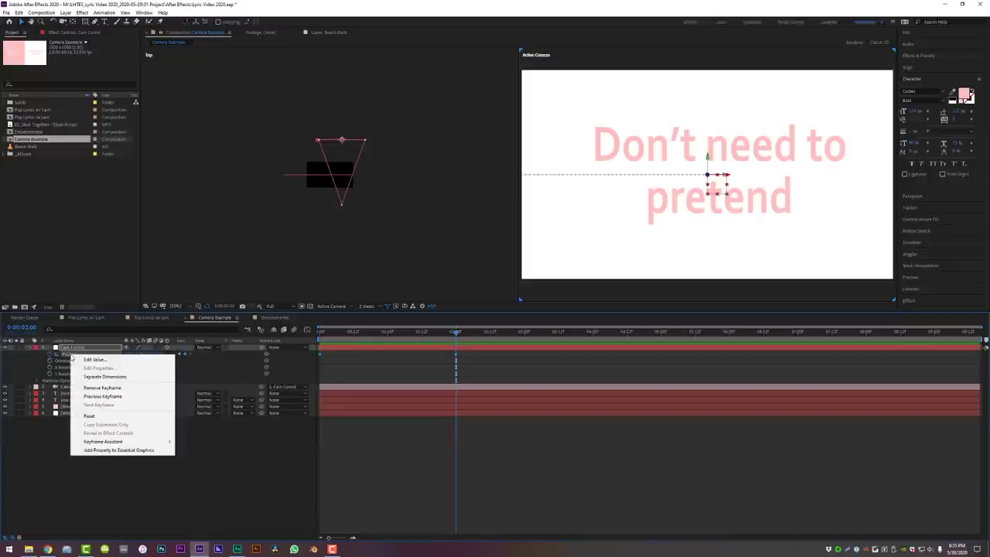
# Separate Cam Conrol's Position into X, Y and Z, and show the X Position value curve
pyautogui.click(110, 377)
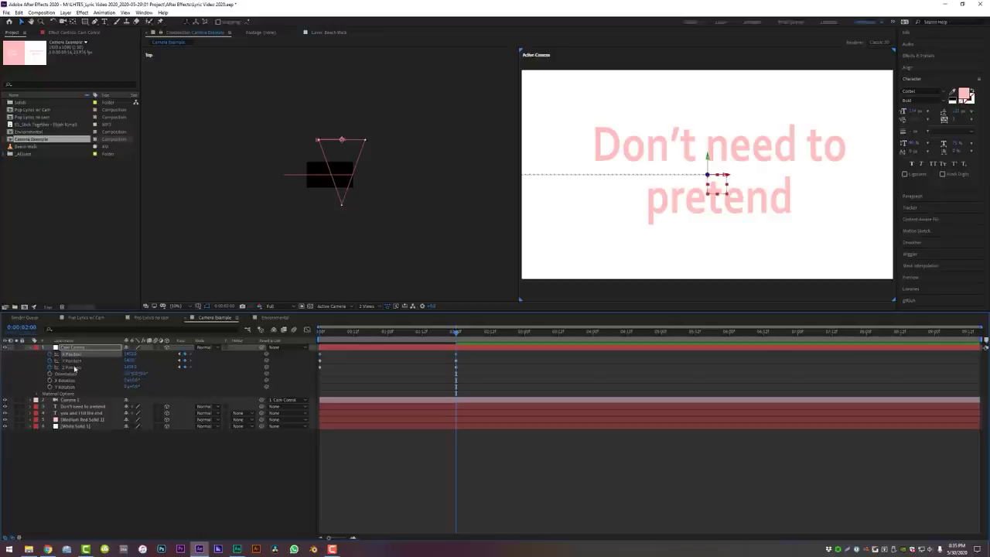
pyautogui.click(75, 355)
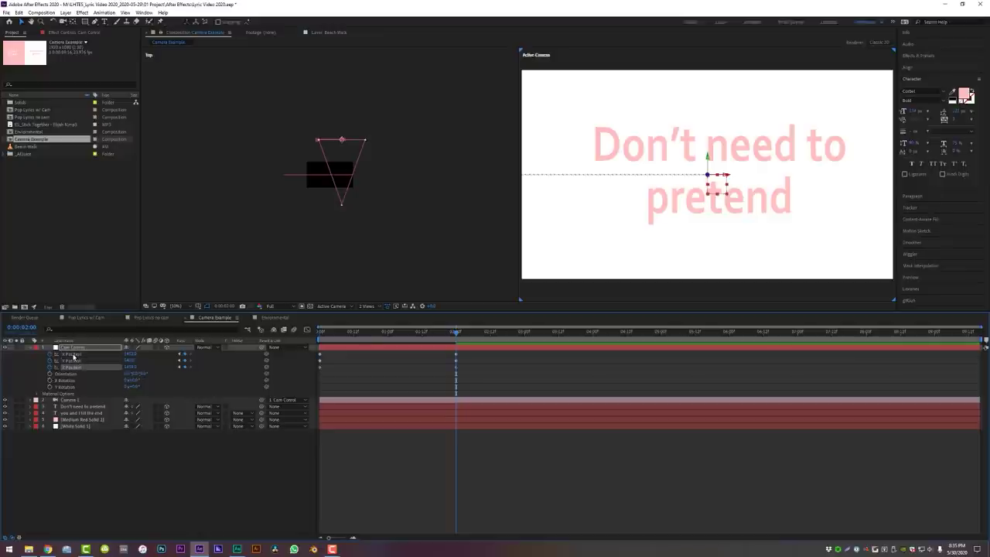
pyautogui.click(74, 355)
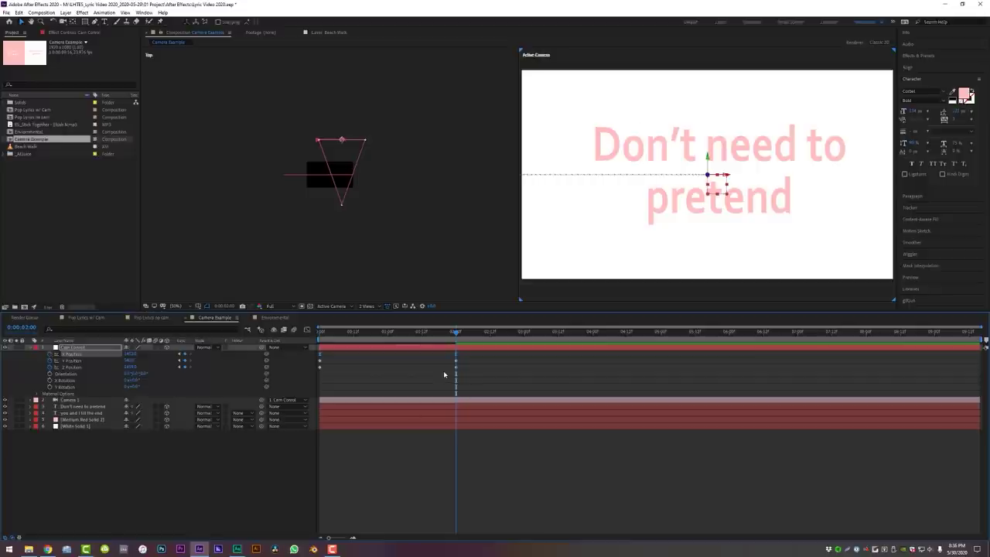
pyautogui.click(308, 331)
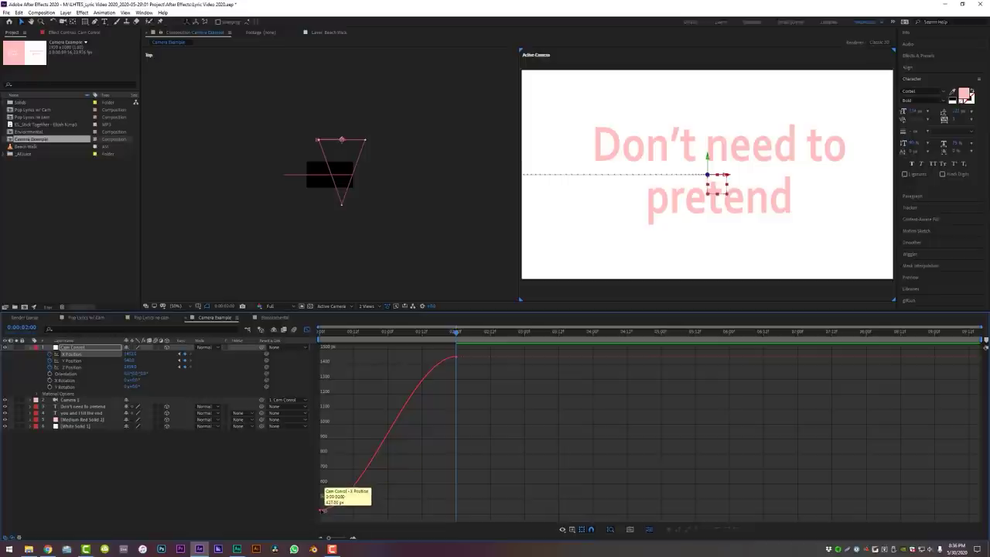
# Ease out of the first and into the second X Position keyframe, then preview
pyautogui.moveTo(322, 510); pyautogui.dragTo(315, 417)
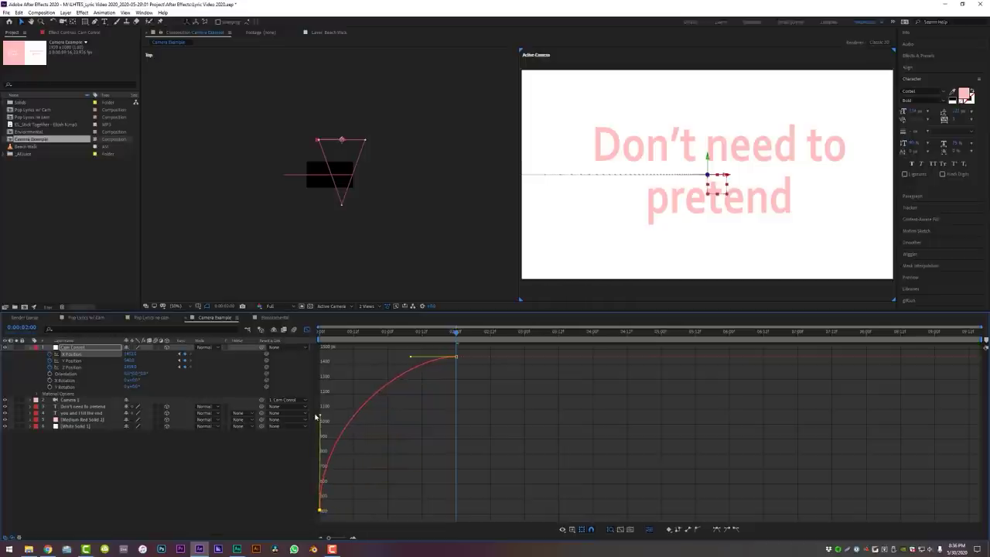
pyautogui.moveTo(410, 356); pyautogui.dragTo(379, 359)
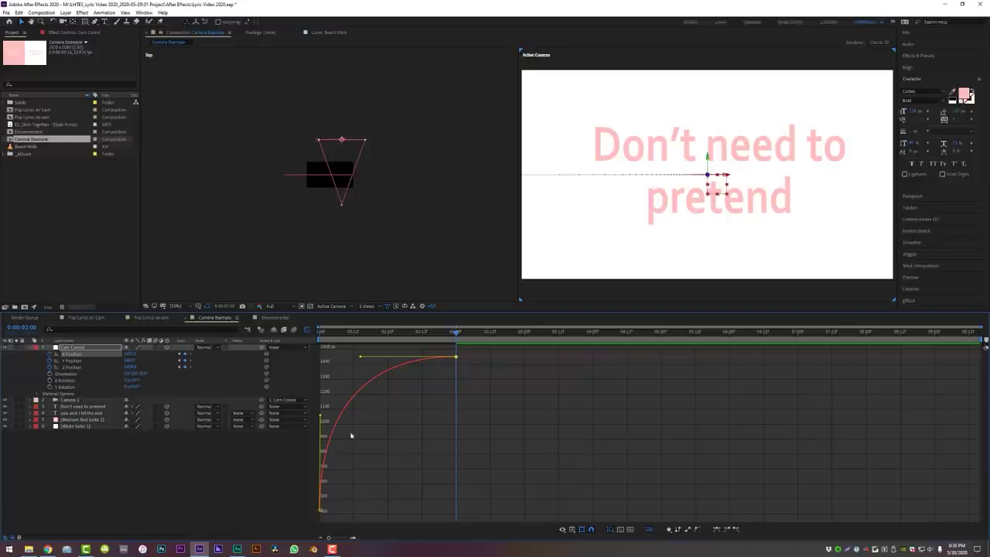
pyautogui.press('space')
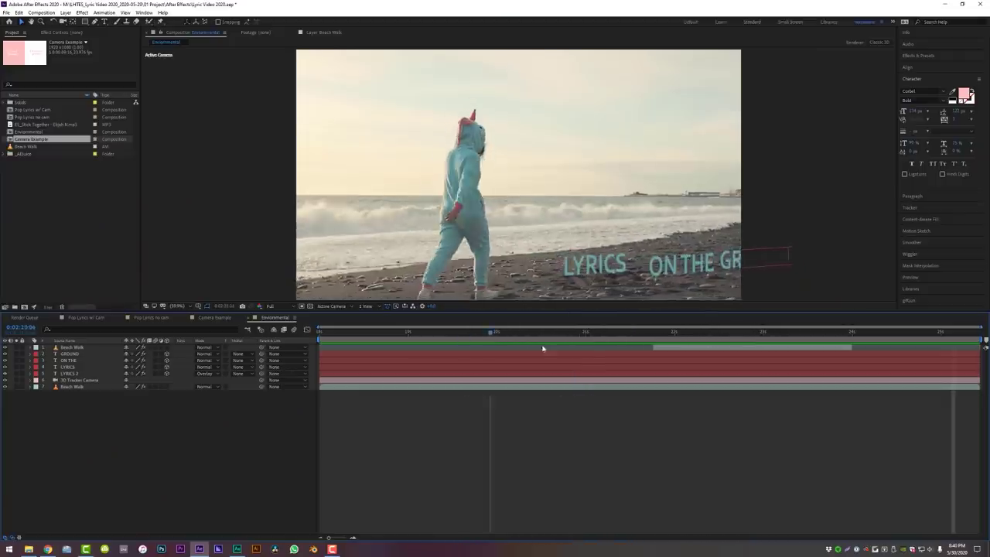
# Stop the preview and build a Beach Walk 2 composition from the Beach Walk footage
pyautogui.press('space')
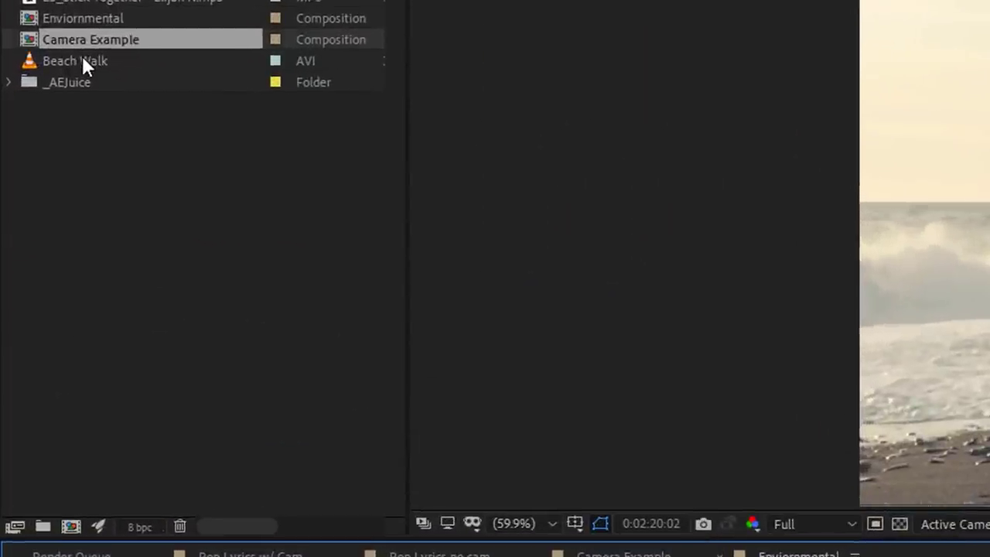
pyautogui.moveTo(82, 62); pyautogui.dragTo(78, 528)
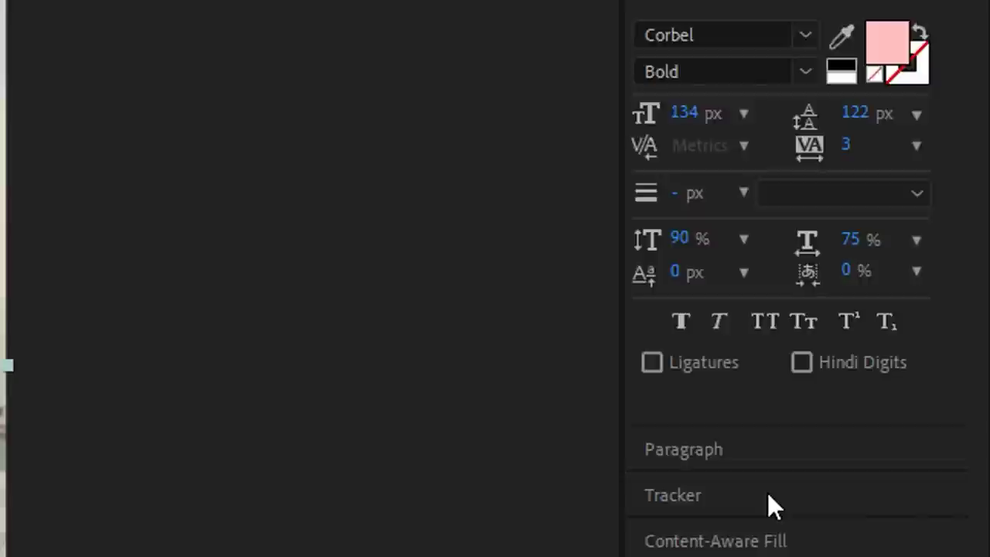
# Apply the 3D Camera Tracker to the Beach Walk footage from the Tracker panel
pyautogui.click(910, 207)
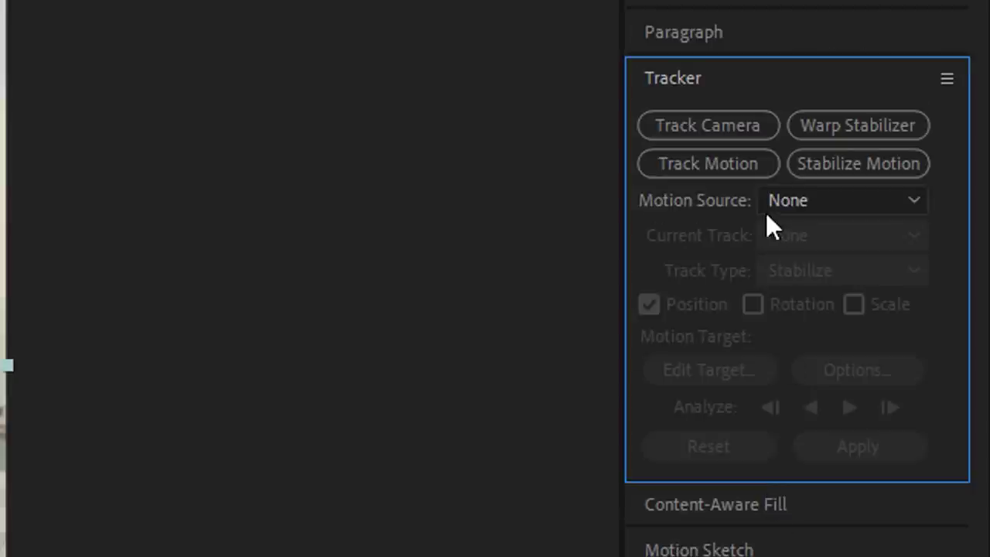
pyautogui.click(725, 128)
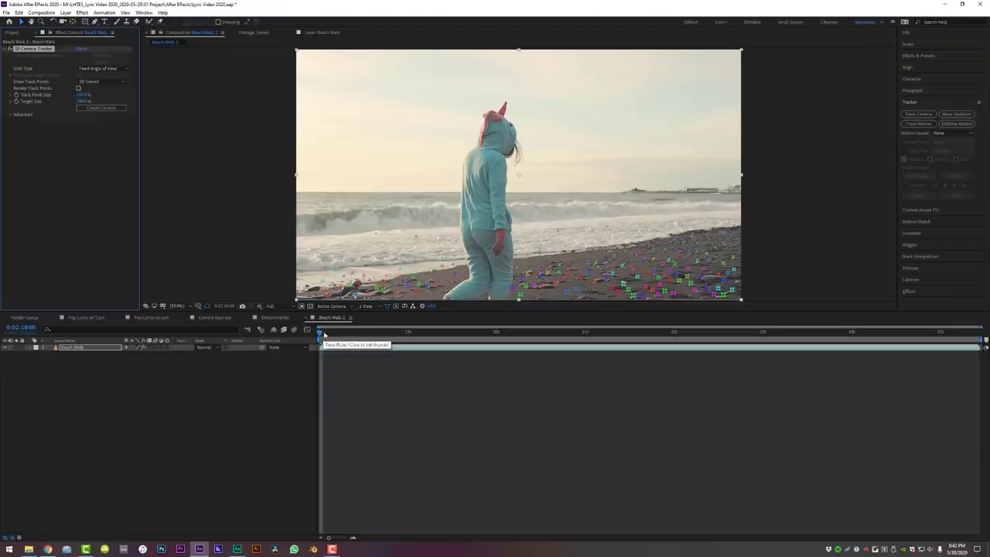
# Move the playhead ahead to about 0:02:20, where the walker crosses the sand
pyautogui.moveTo(323, 334); pyautogui.dragTo(499, 343)
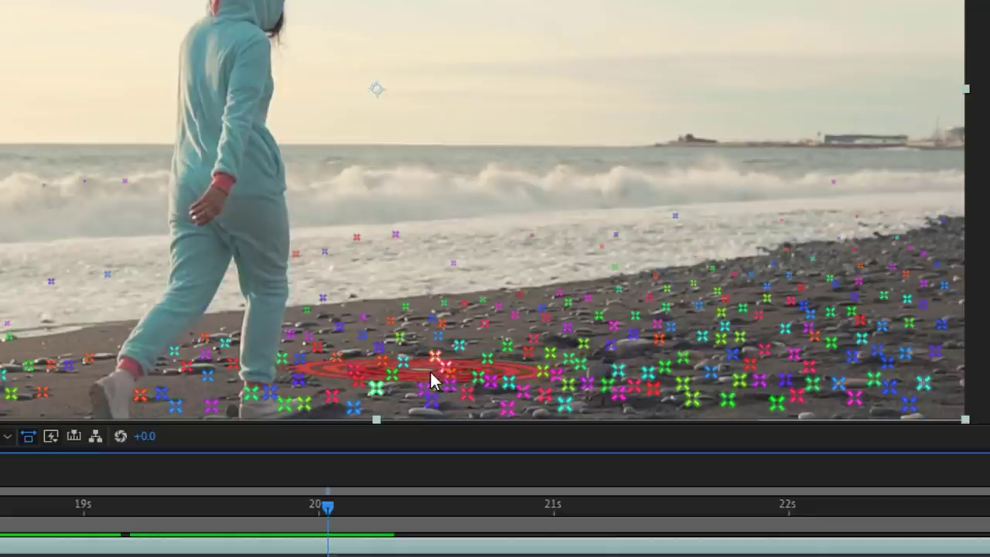
# Create an orange solid and tracker camera from sand track points, and preview the solid staying put
pyautogui.click(430, 371)
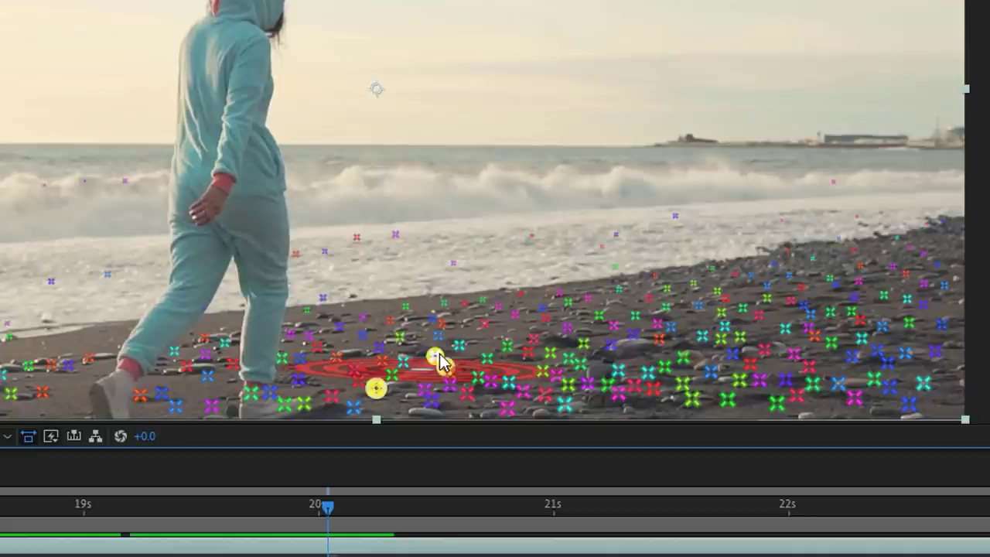
pyautogui.rightClick(430, 372)
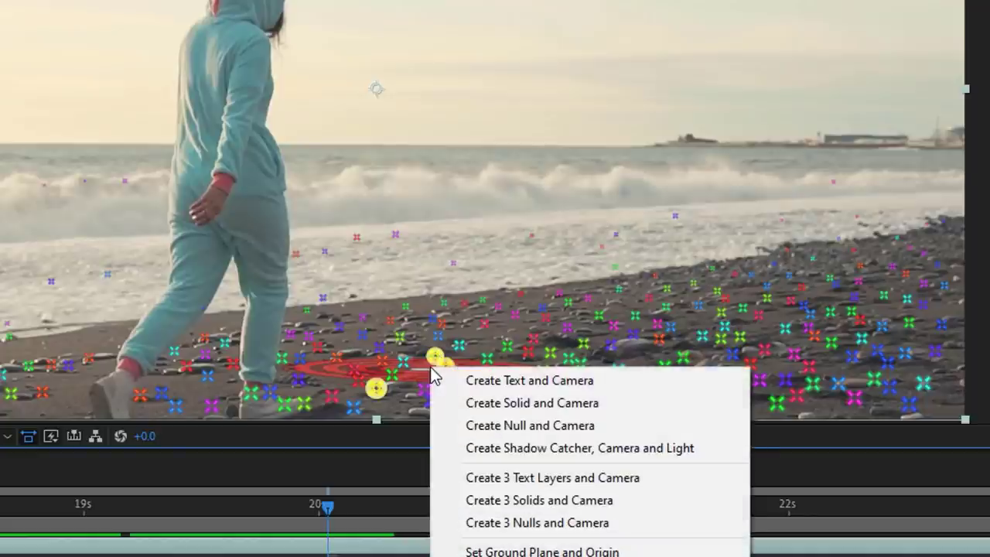
pyautogui.click(621, 405)
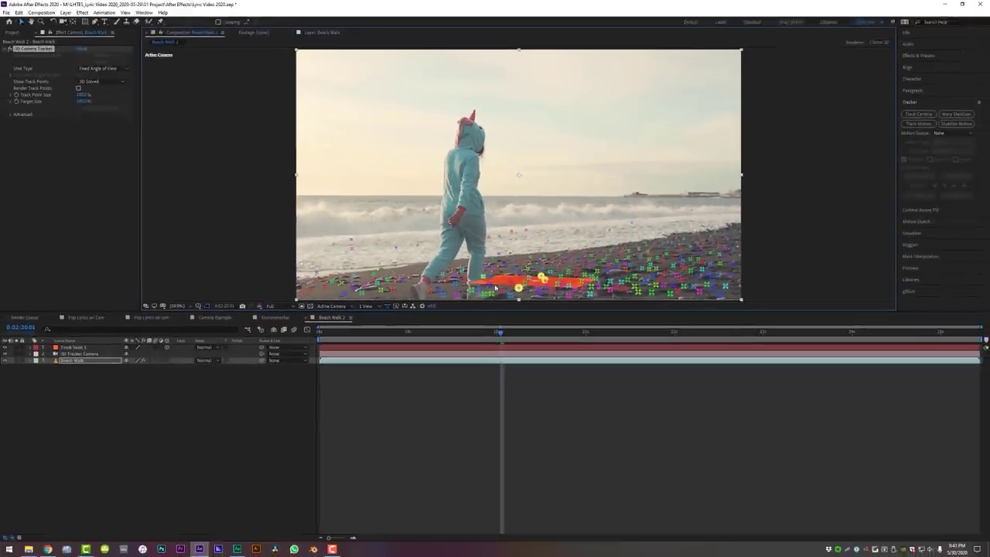
pyautogui.click(556, 402)
pyautogui.click(518, 354)
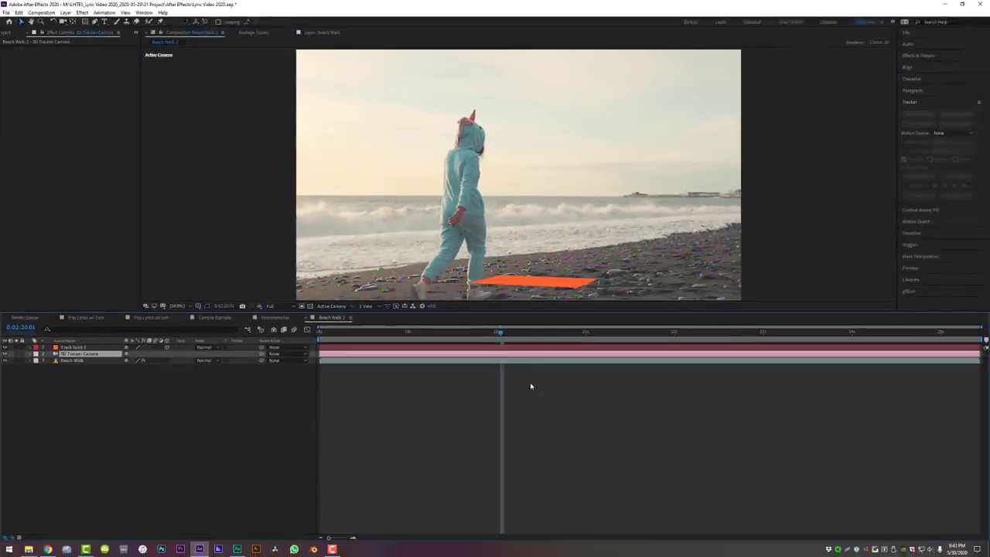
pyautogui.press('space')
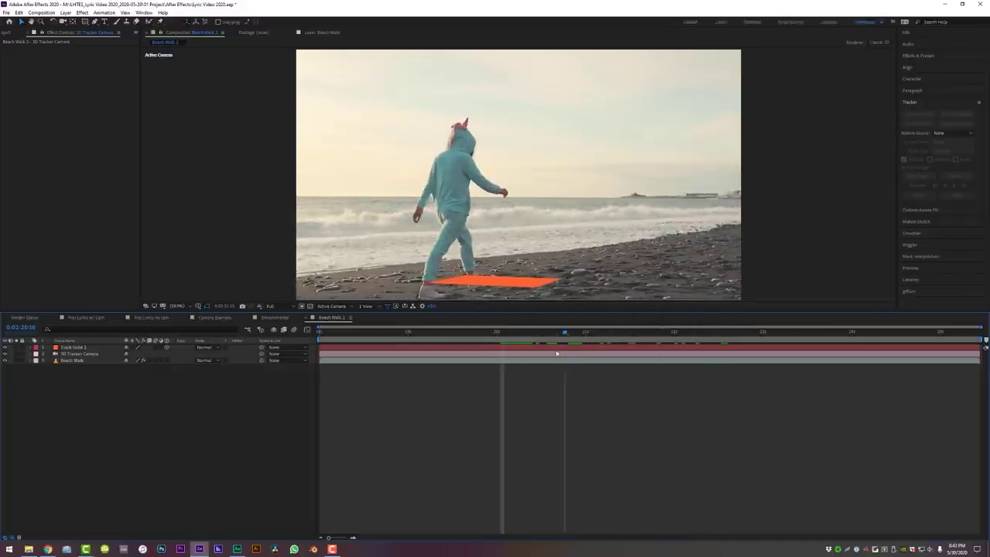
pyautogui.click(490, 348)
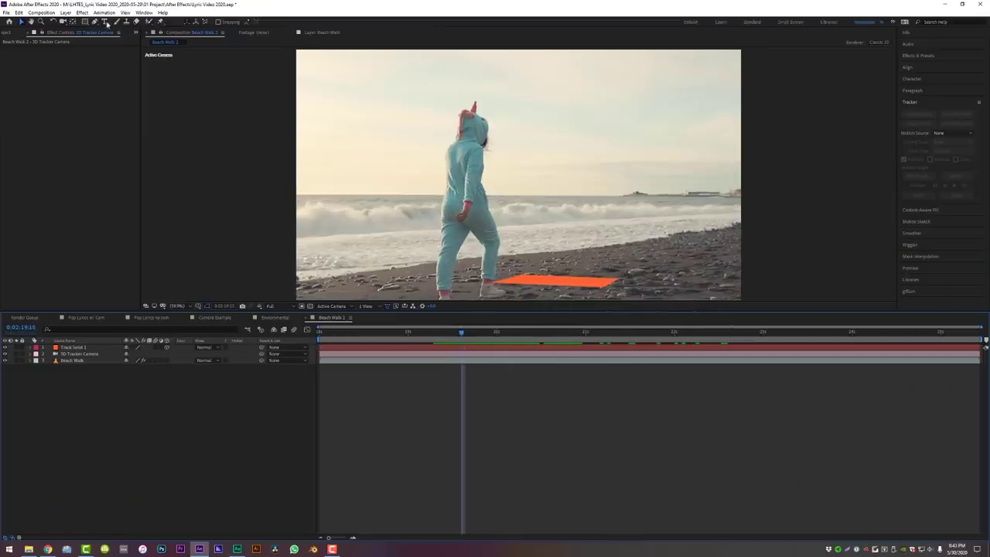
# Add a LYRICS text layer in the sky of the beach shot
pyautogui.click(107, 23)
pyautogui.click(555, 167)
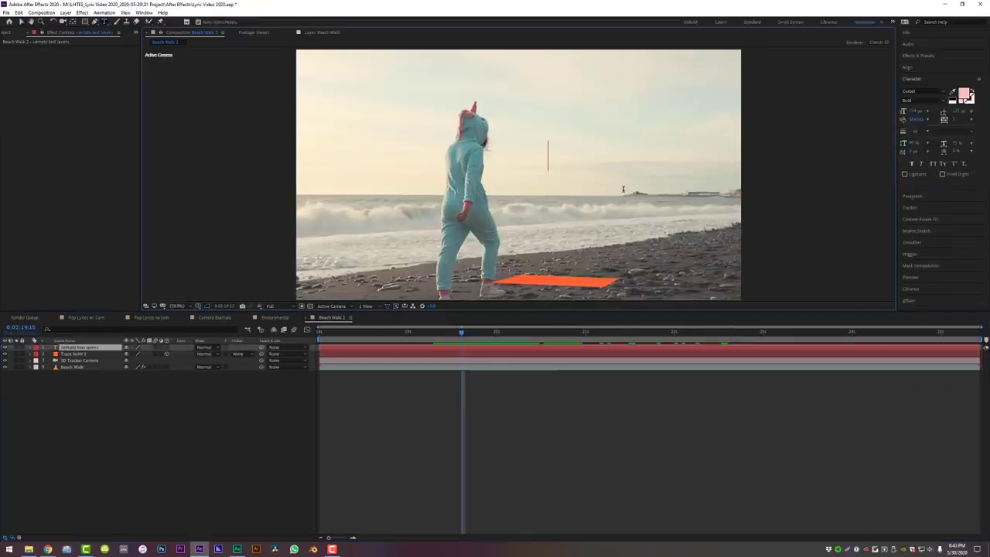
pyautogui.write('LYRICS')
pyautogui.press('KP_Enter')
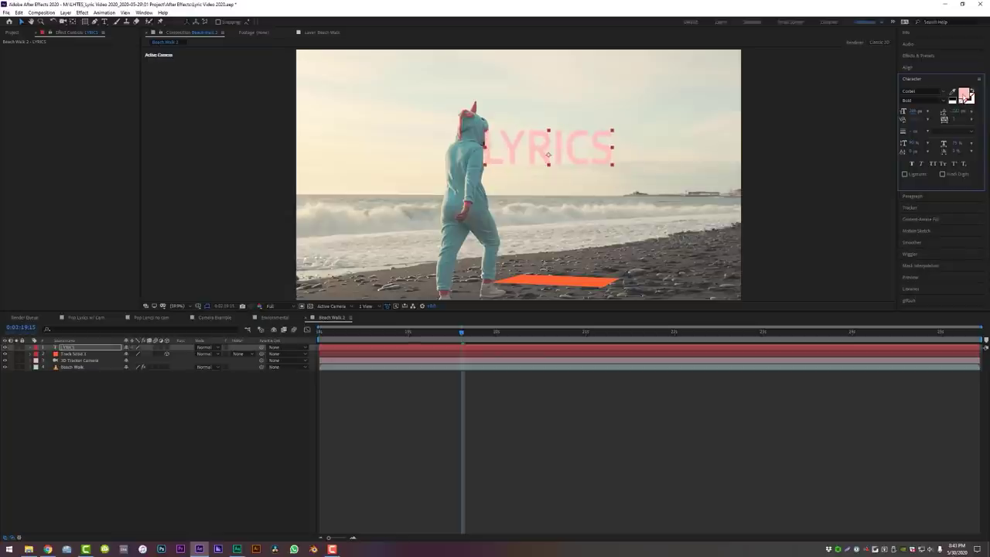
# Colour LYRICS teal from the walker's costume, make it 3D, and show Track Solid 1's Position
pyautogui.click(964, 94)
pyautogui.click(841, 287)
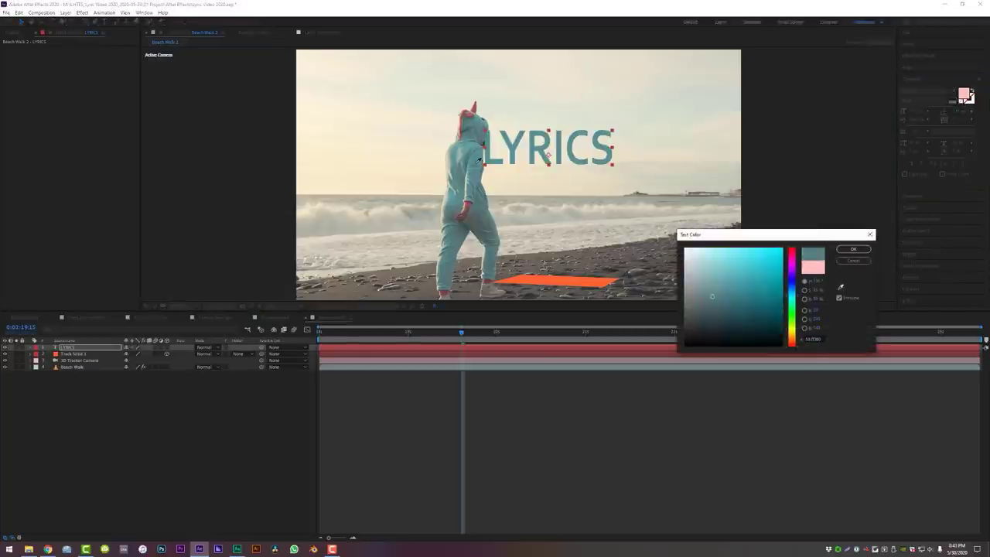
pyautogui.click(851, 249)
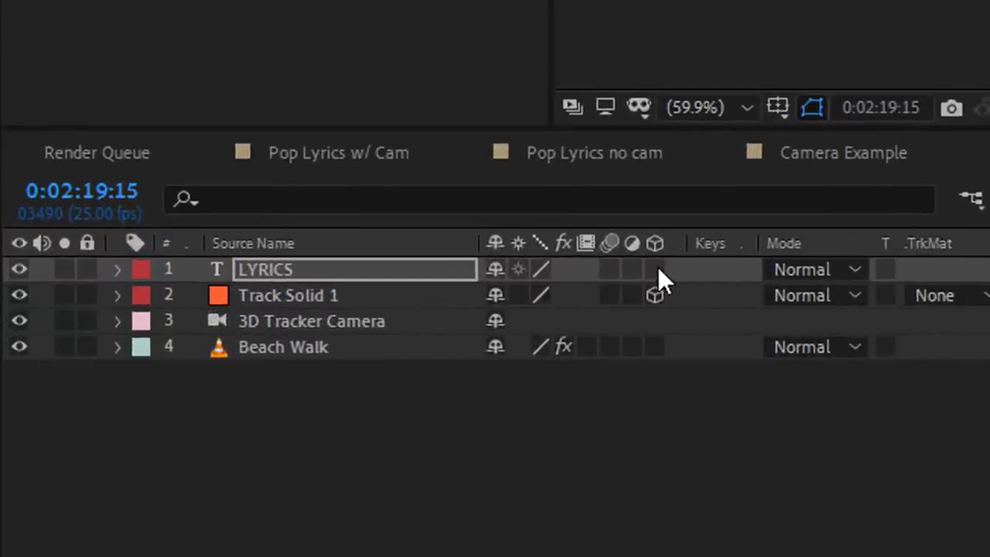
pyautogui.click(166, 347)
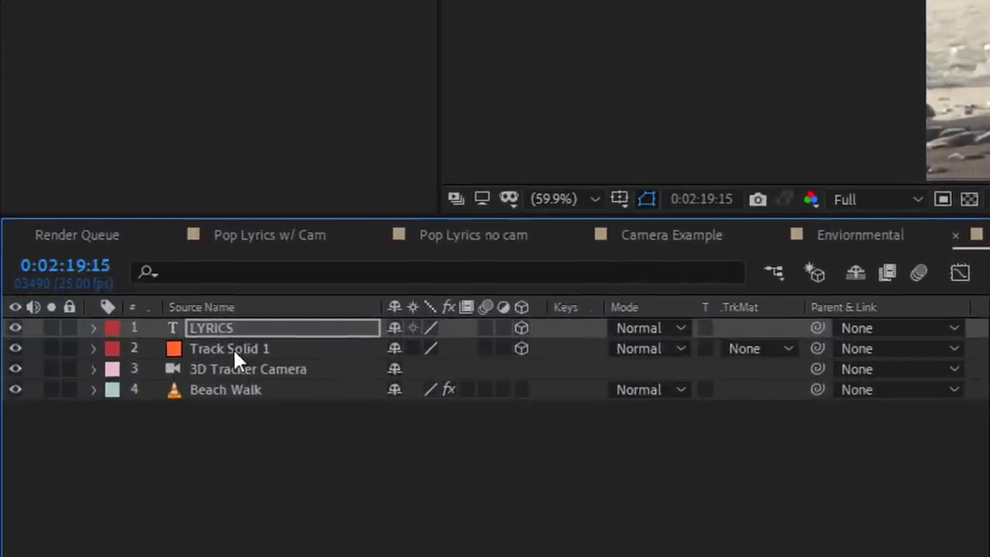
pyautogui.click(113, 455)
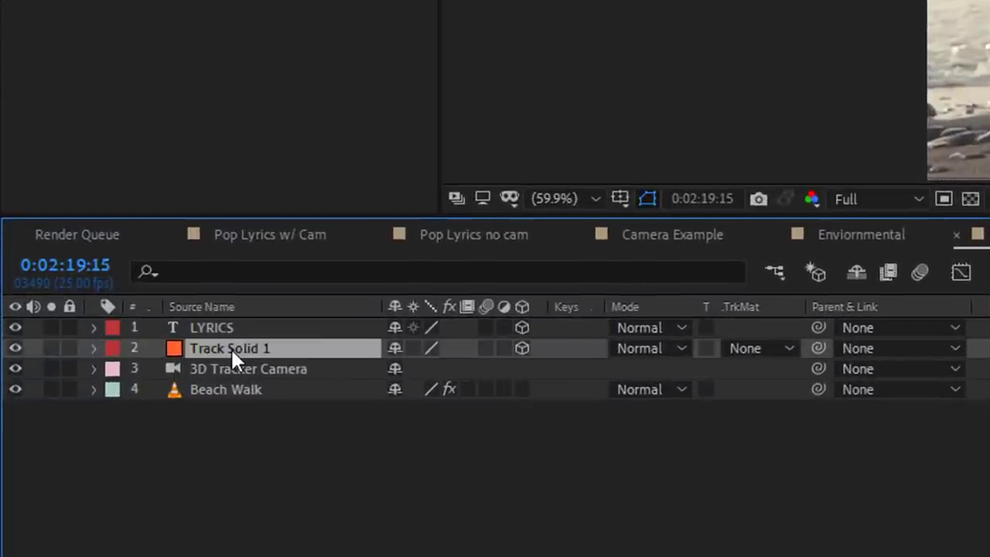
pyautogui.press('p')
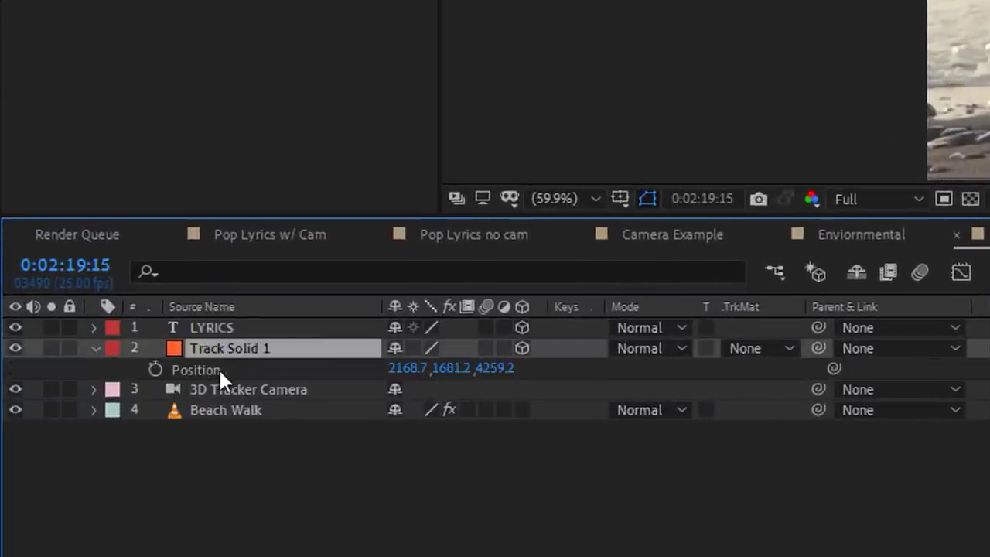
# Paste Track Solid 1's Position onto the LYRICS layer's Position
pyautogui.click(276, 328)
pyautogui.press('p')
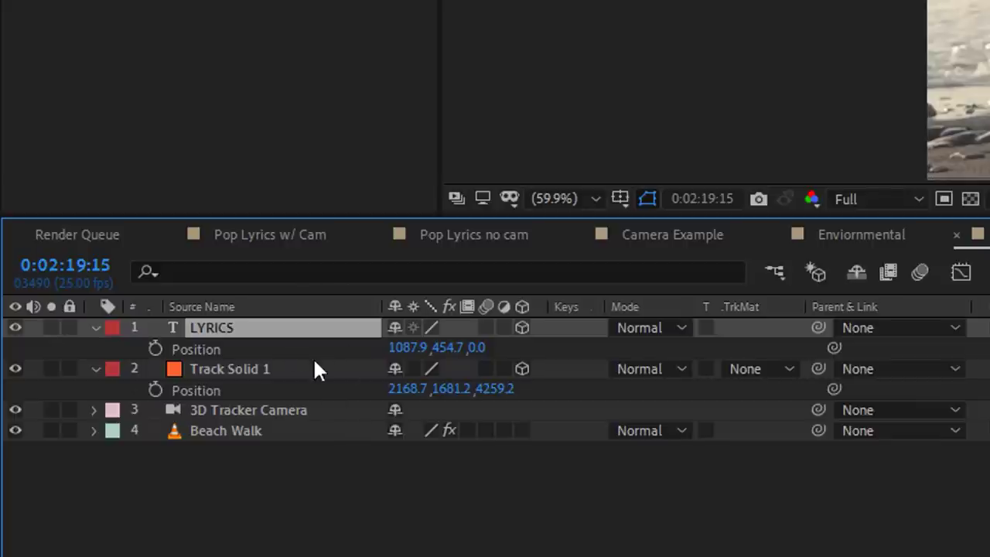
pyautogui.click(202, 387)
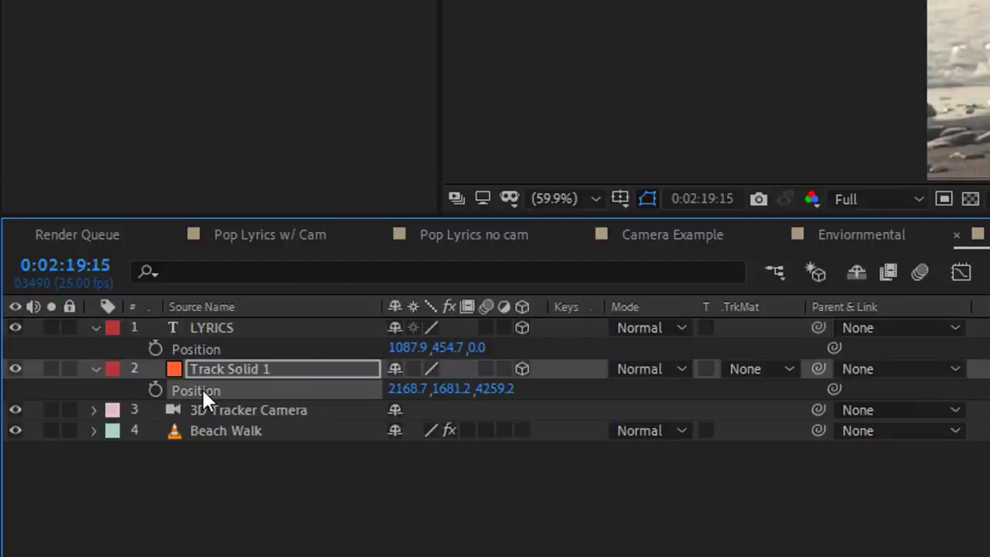
pyautogui.click(207, 347)
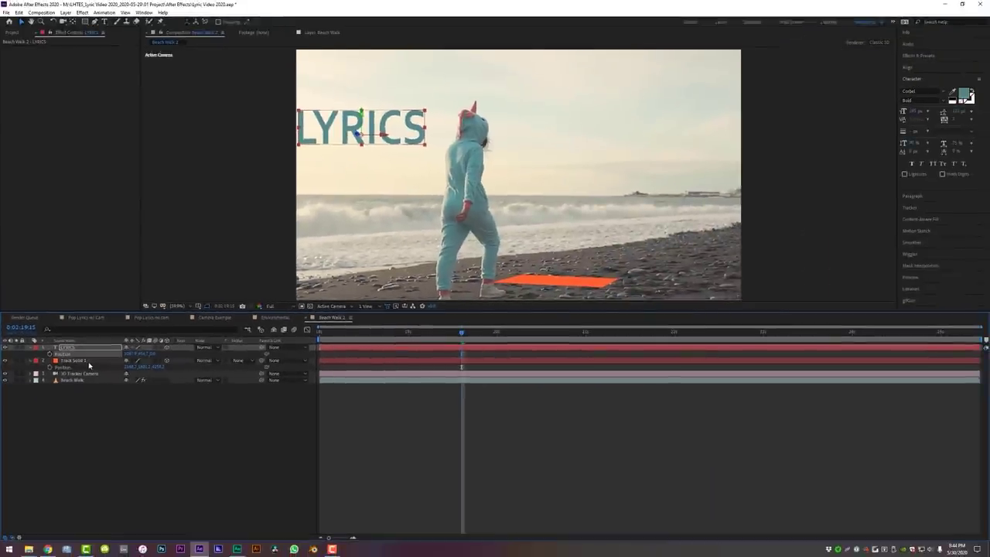
pyautogui.hotkey('ctrl', 'v')
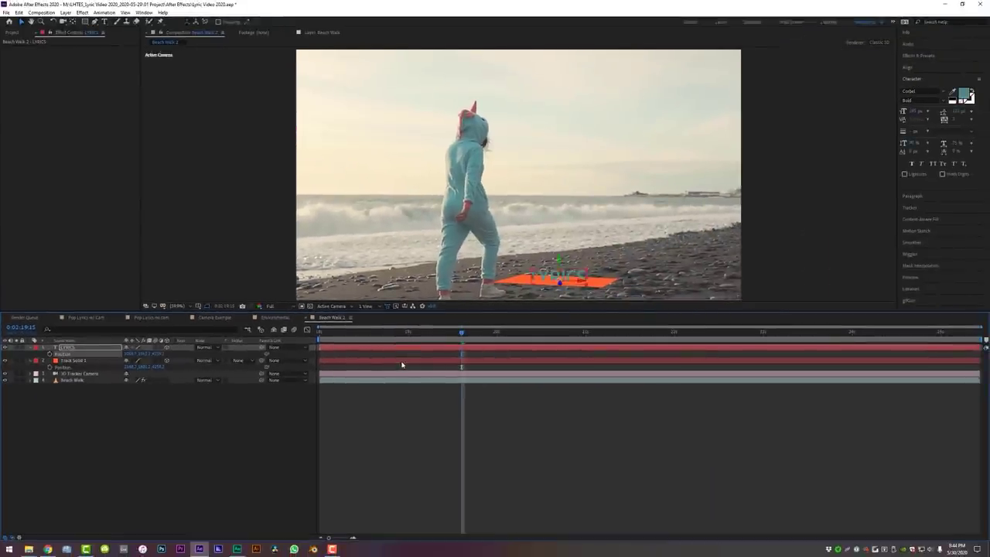
# Delete the orange track solid and reveal LYRICS rotation while checking placement across frames
pyautogui.click(399, 362)
pyautogui.press('Delete')
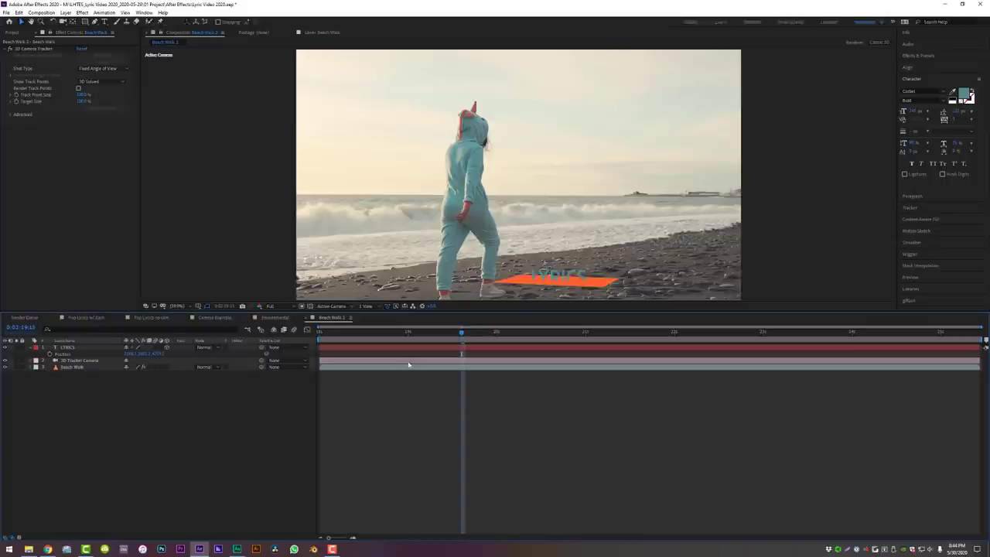
pyautogui.moveTo(453, 335); pyautogui.dragTo(487, 346)
pyautogui.click(498, 347)
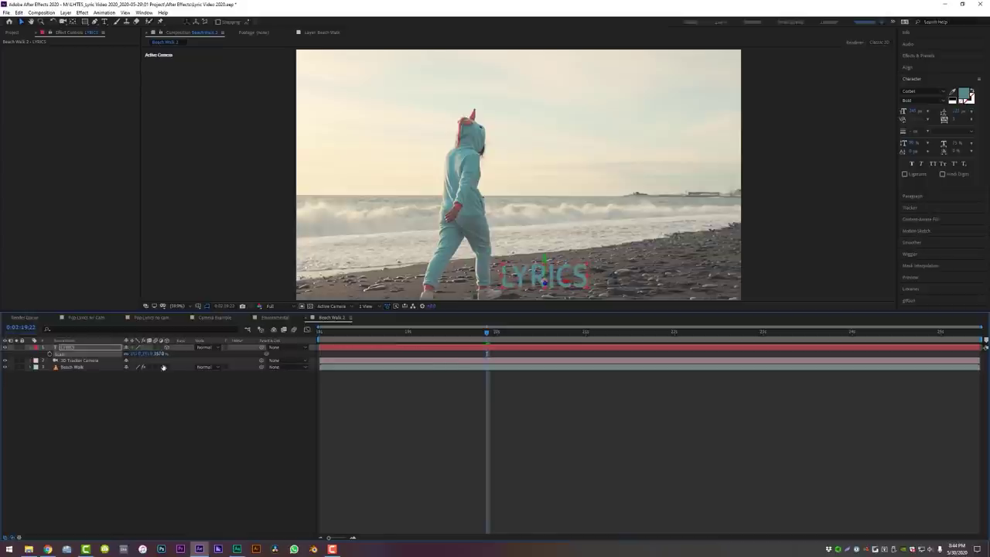
pyautogui.press('r')
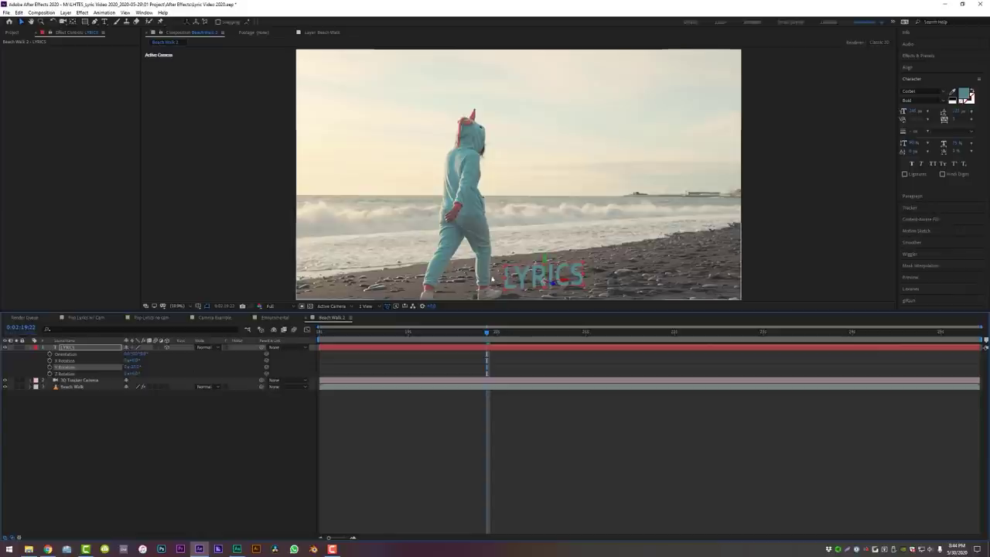
pyautogui.moveTo(462, 336); pyautogui.dragTo(469, 338)
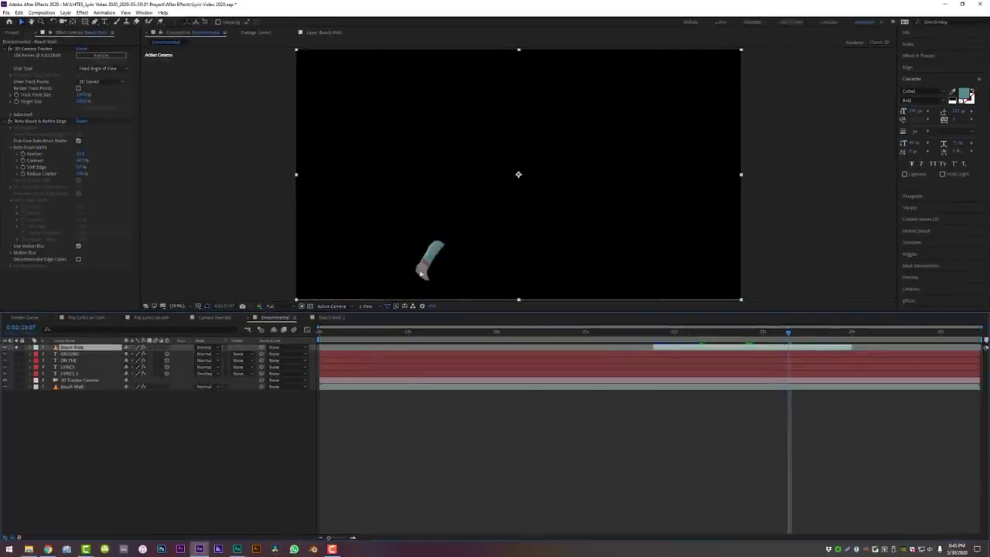
# Go to about 0:02:23:14 and un-solo the rotoscoped Beach Walk layer to show the full scene
pyautogui.click(812, 335)
pyautogui.moveTo(803, 335); pyautogui.dragTo(798, 335)
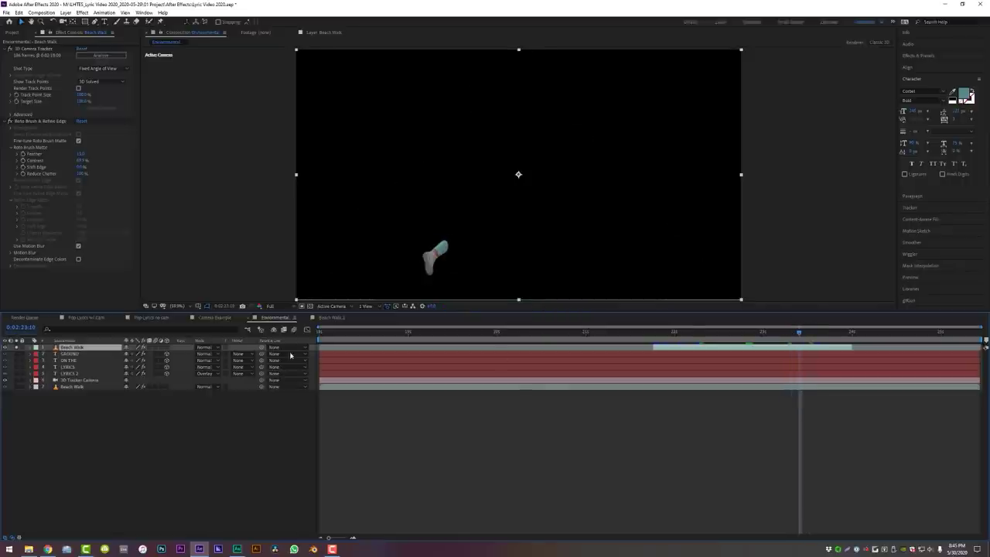
pyautogui.click(16, 349)
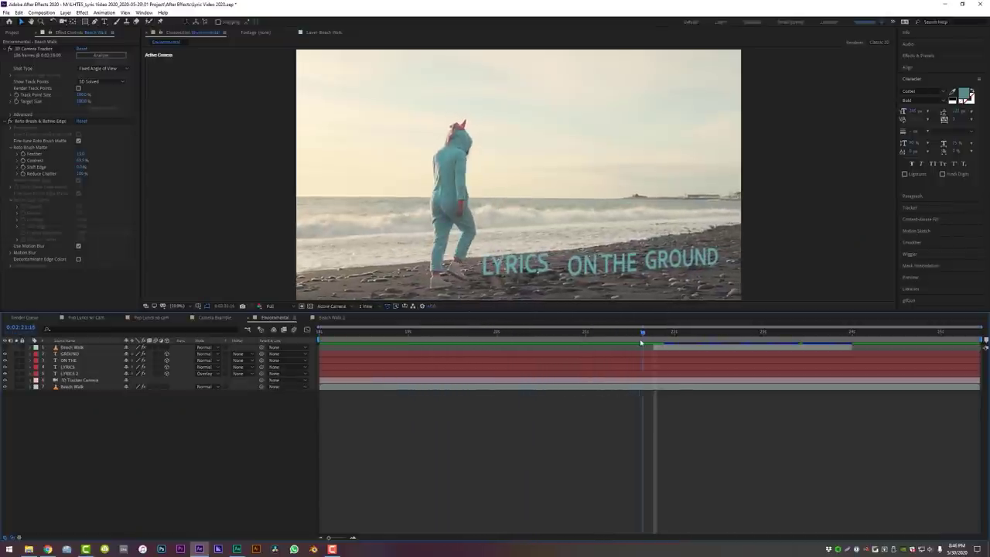
# Duplicate the Beach Walk layer and trim the copy's in and out points to a short span
pyautogui.moveTo(640, 342); pyautogui.dragTo(653, 344)
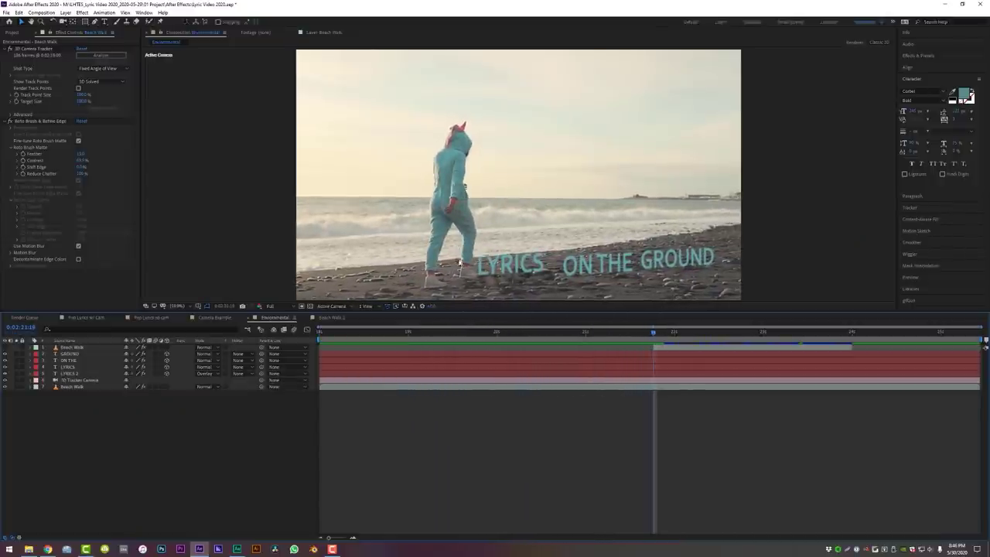
pyautogui.click(672, 387)
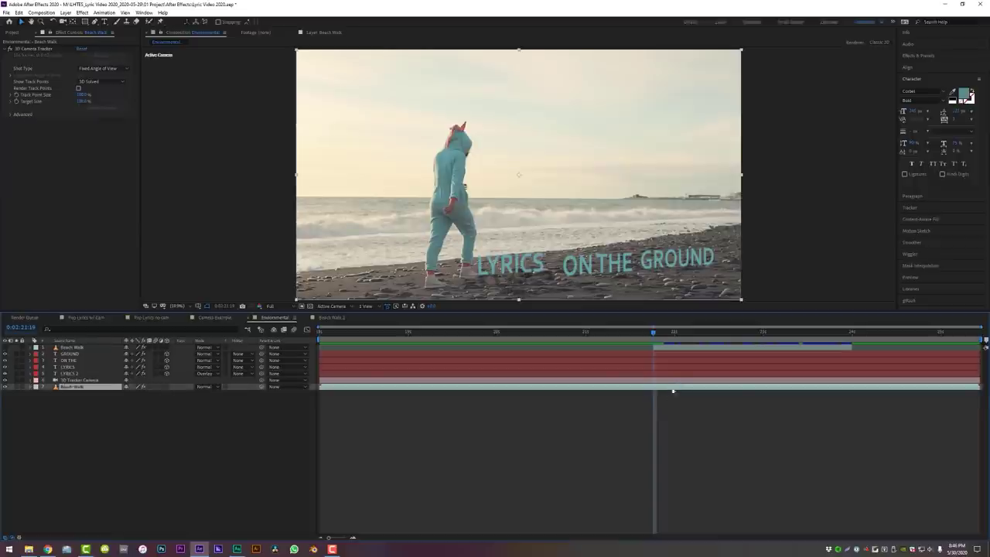
pyautogui.hotkey('ctrl', 'd')
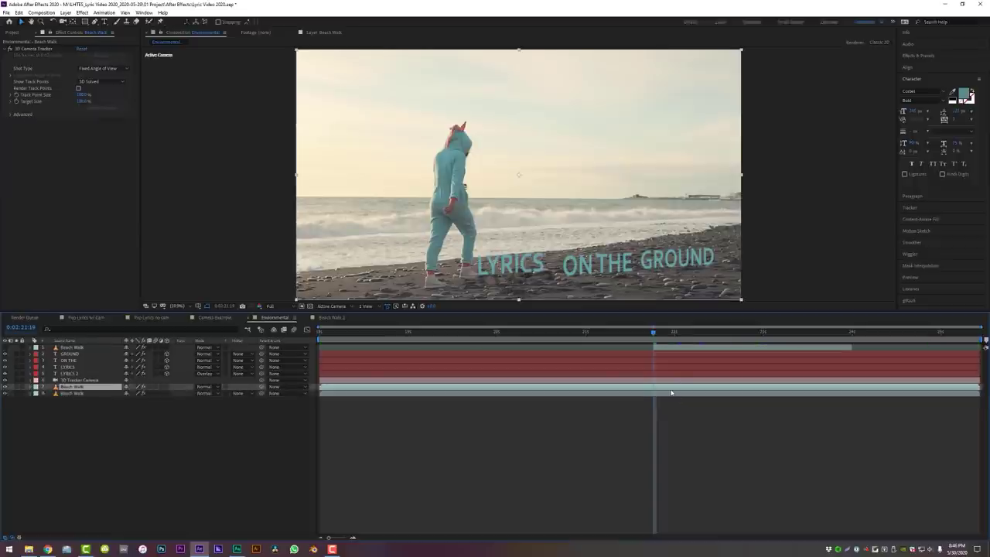
pyautogui.hotkey('alt', '[')
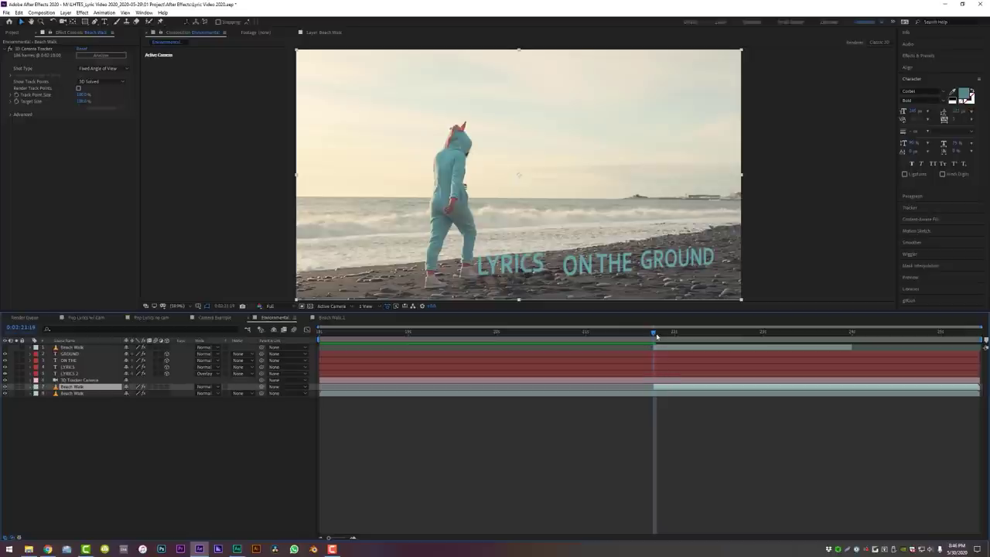
pyautogui.moveTo(655, 334); pyautogui.dragTo(853, 345)
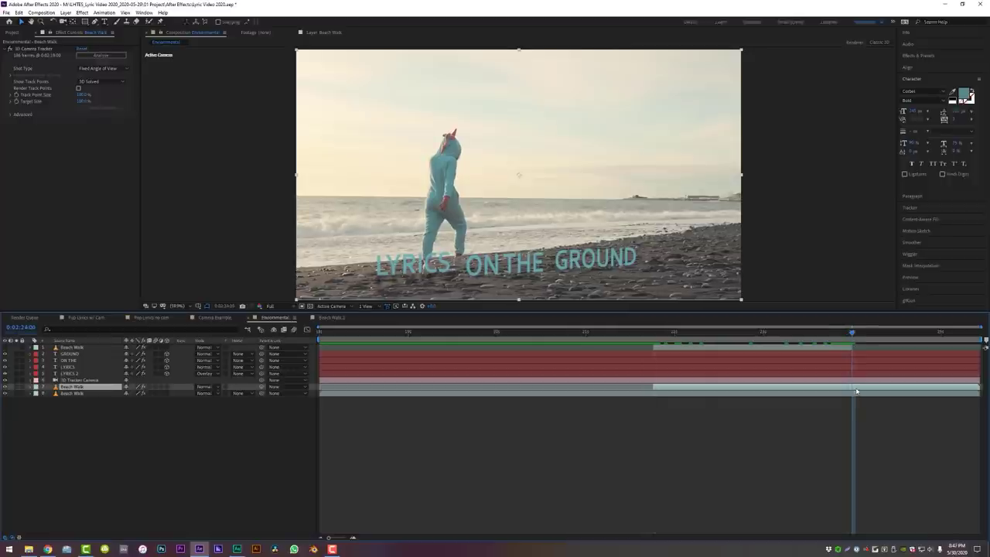
pyautogui.press('pageup')
pyautogui.hotkey('alt', ']')
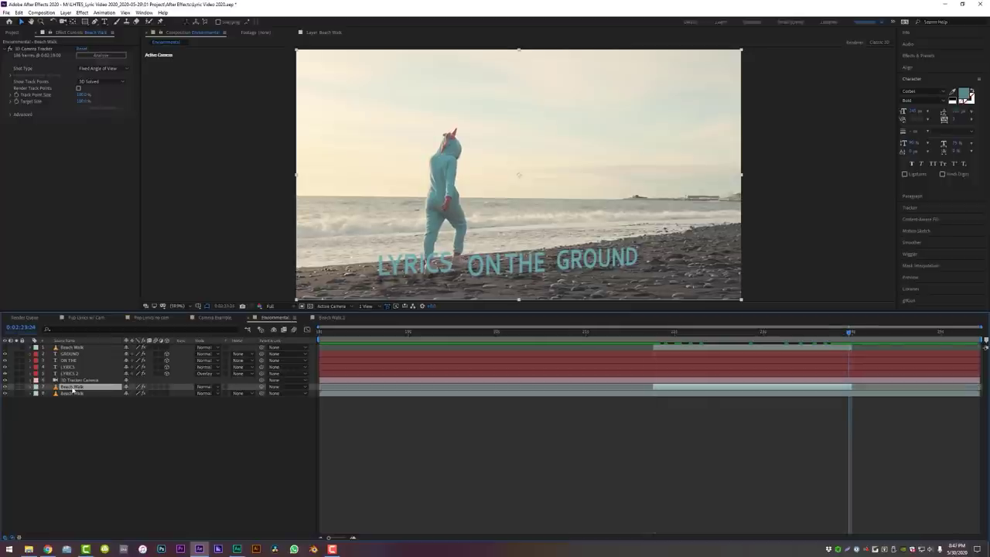
# Move the trimmed copy above the lyric layers and open it in its Layer viewer at 0:02:21:20
pyautogui.moveTo(72, 388); pyautogui.dragTo(72, 354)
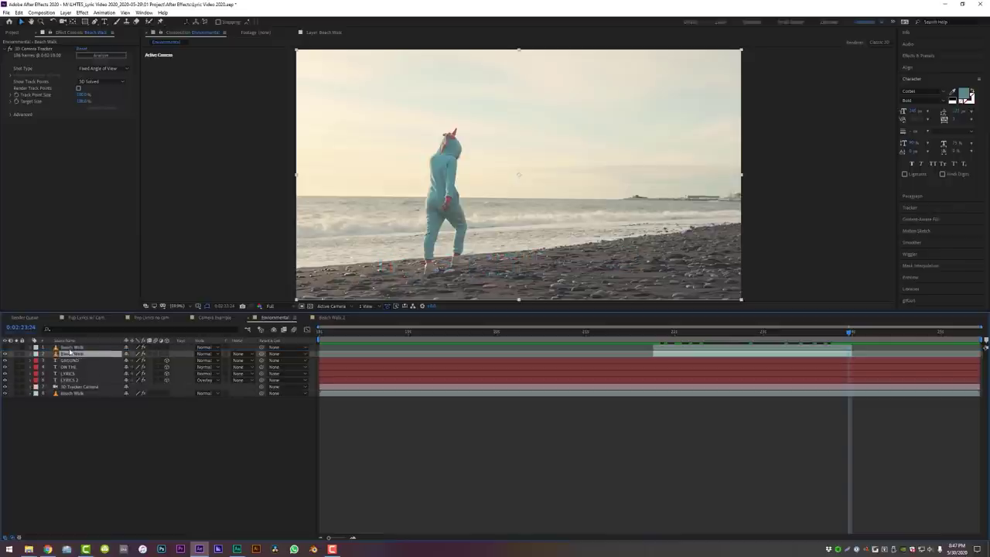
pyautogui.moveTo(701, 332); pyautogui.dragTo(652, 336)
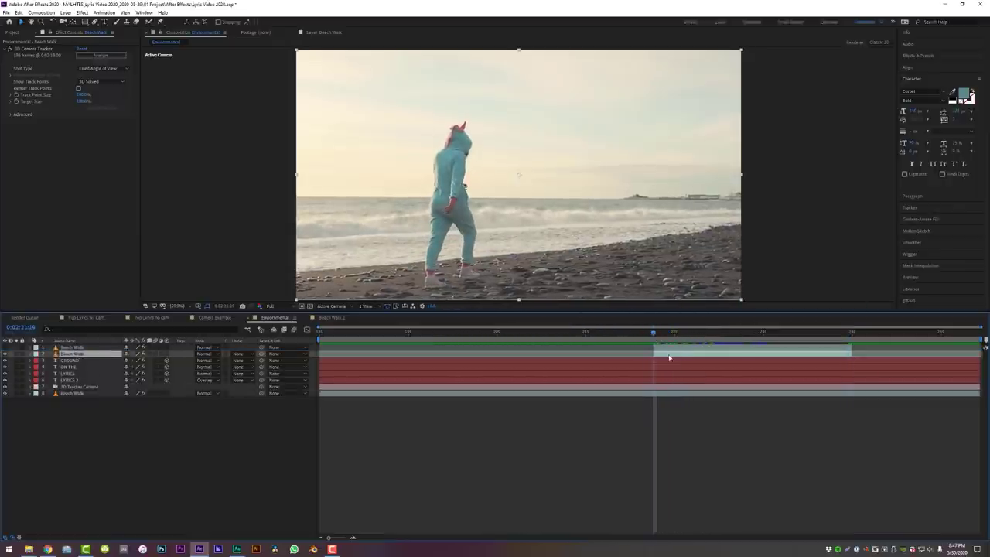
pyautogui.doubleClick(671, 358)
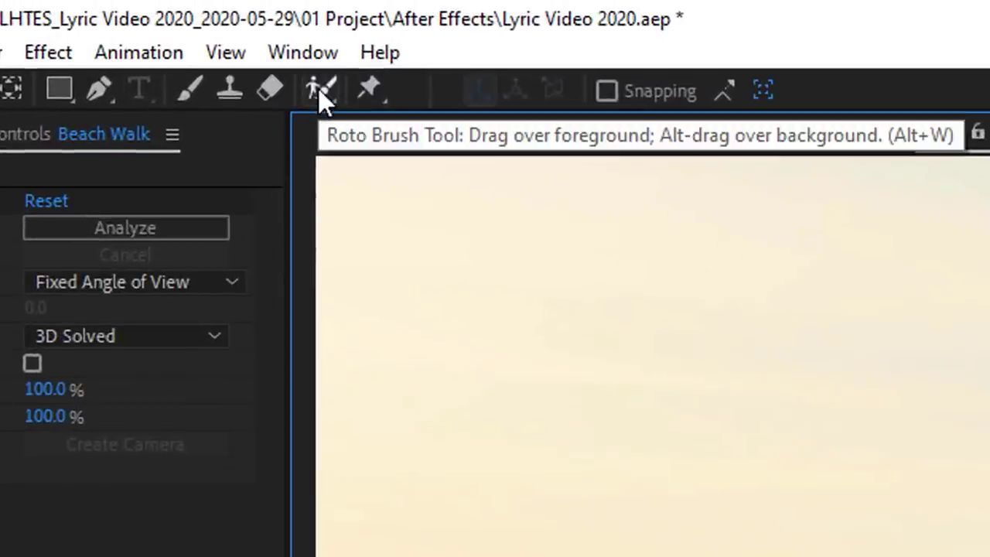
# Paint Roto Brush strokes selecting the right shoe and front leg, subtracting the back leg
pyautogui.click(319, 91)
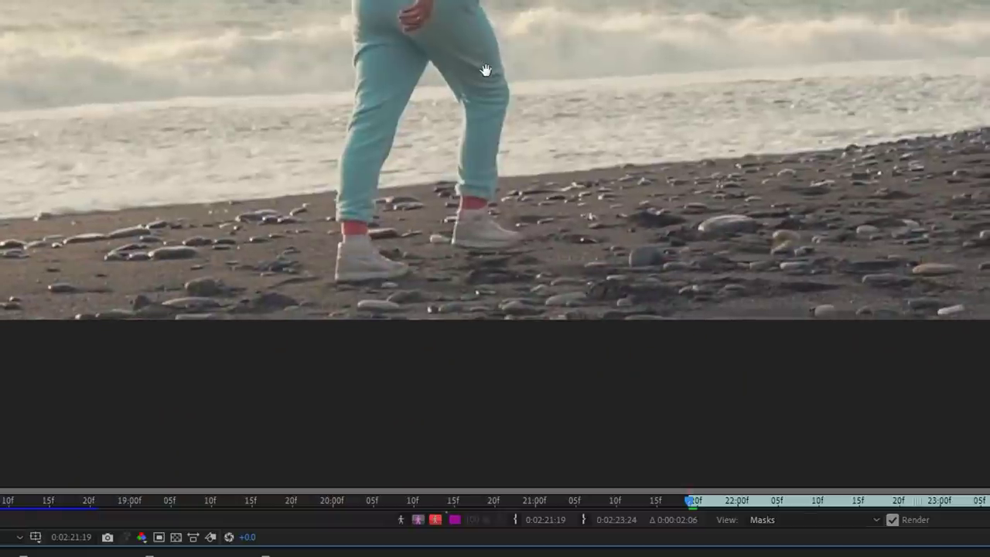
pyautogui.scroll(2, 515, 225)
pyautogui.moveTo(491, 272)
pyautogui.mouseDown()
pyautogui.moveTo(380, 263)
pyautogui.moveTo(388, 230)
pyautogui.moveTo(440, 261)
pyautogui.moveTo(388, 174)
pyautogui.moveTo(413, 102)
pyautogui.moveTo(421, 211)
pyautogui.mouseUp()
pyautogui.scroll(3, 441, 205)
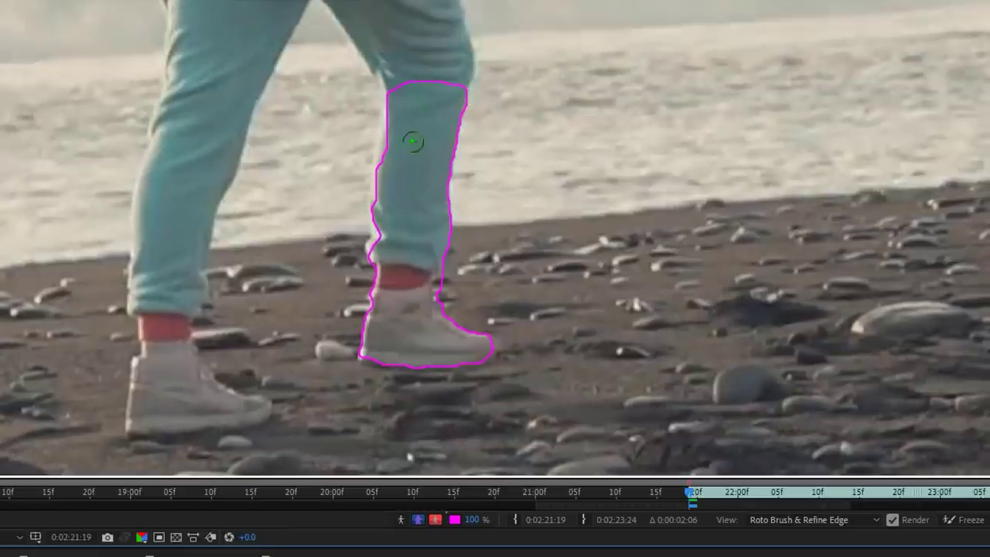
pyautogui.moveTo(386, 261); pyautogui.dragTo(377, 137)
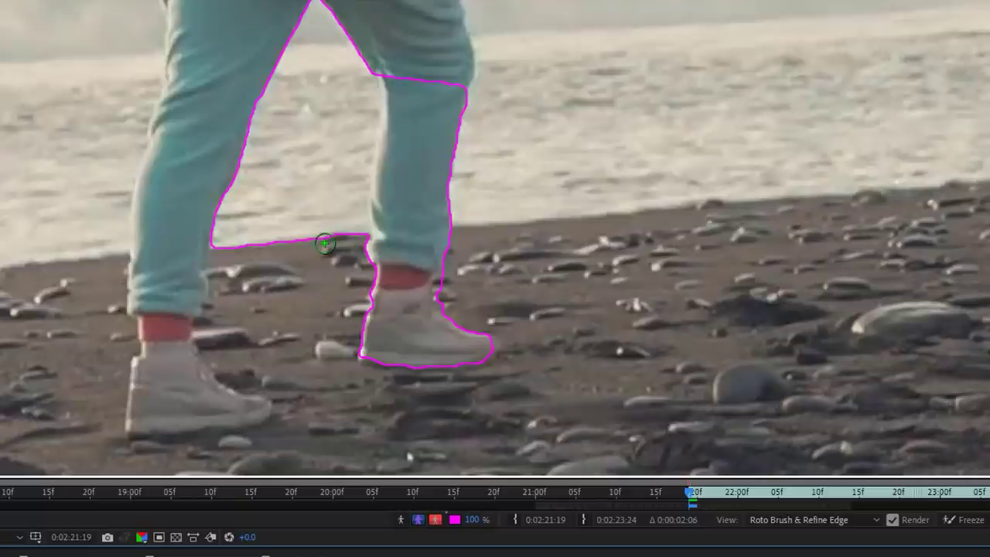
pyautogui.moveTo(339, 252)
pyautogui.mouseDown()
pyautogui.moveTo(367, 68)
pyautogui.moveTo(320, 7)
pyautogui.moveTo(234, 208)
pyautogui.moveTo(295, 211)
pyautogui.mouseUp()
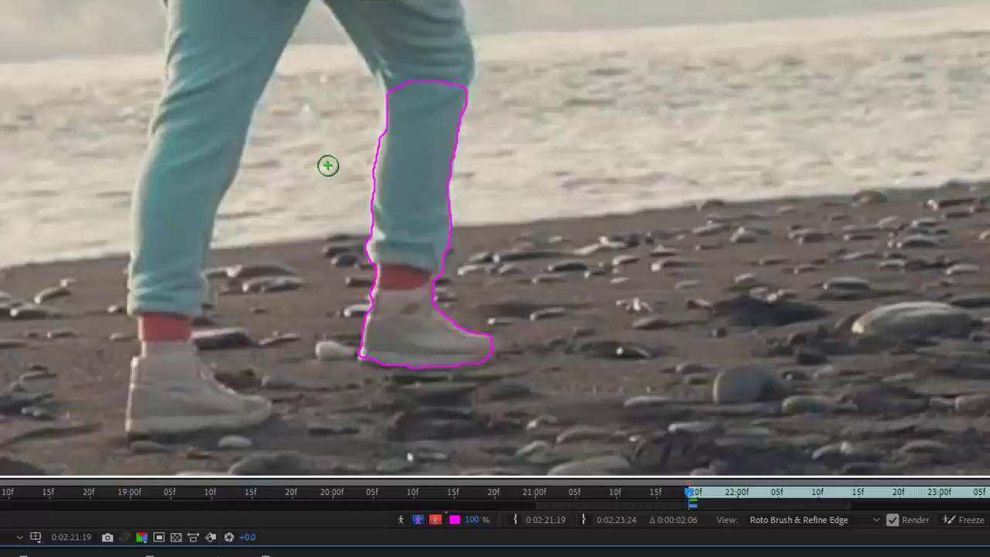
# Advance two frames, refining the matte along the shoe, toe and ankle
pyautogui.press('pagedown')
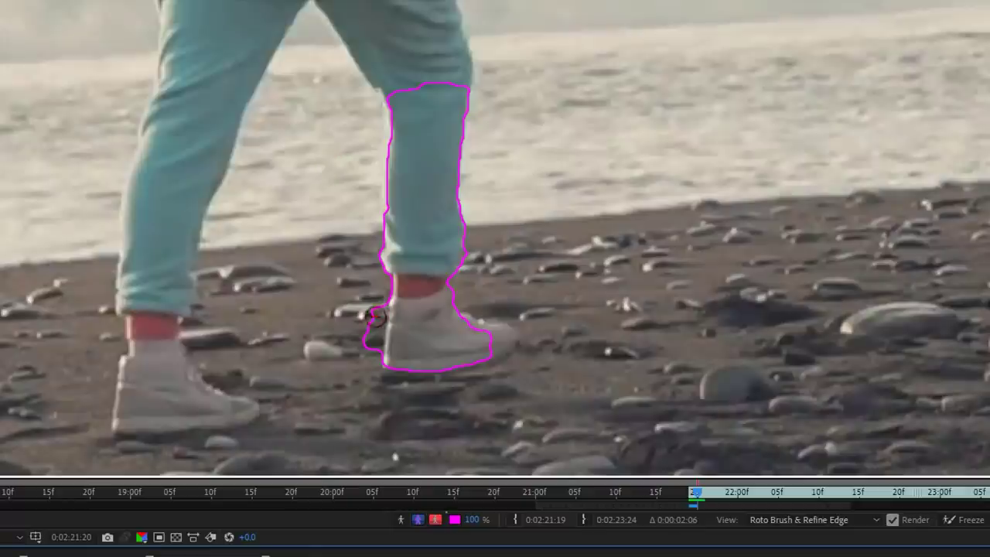
pyautogui.moveTo(372, 303); pyautogui.dragTo(374, 370)
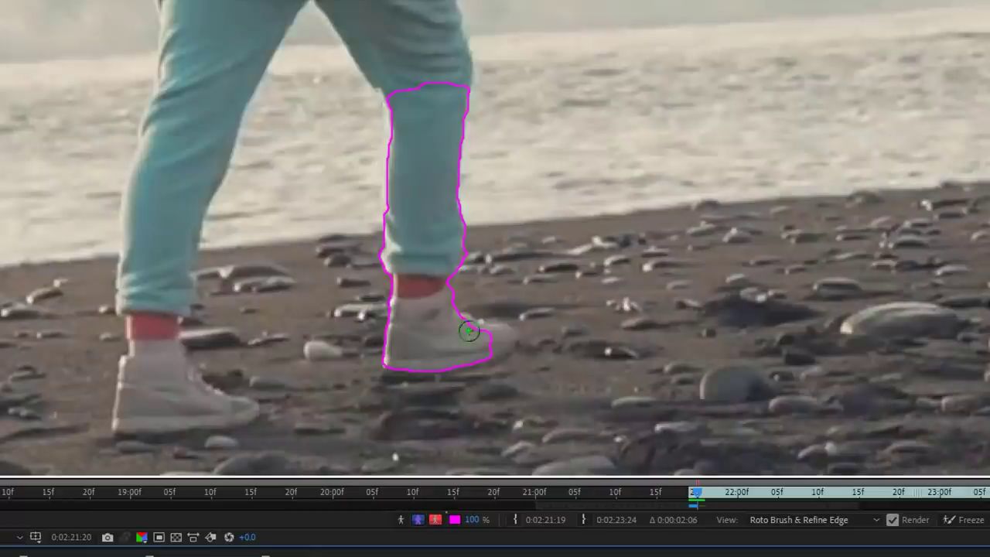
pyautogui.moveTo(468, 331)
pyautogui.mouseDown()
pyautogui.moveTo(503, 337)
pyautogui.moveTo(478, 352)
pyautogui.moveTo(514, 364)
pyautogui.mouseUp()
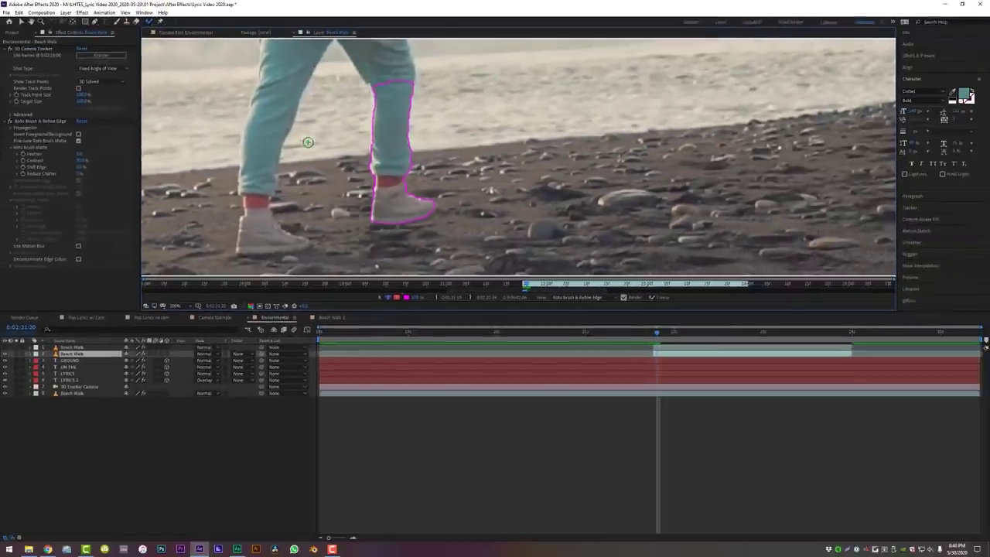
pyautogui.press('pagedown')
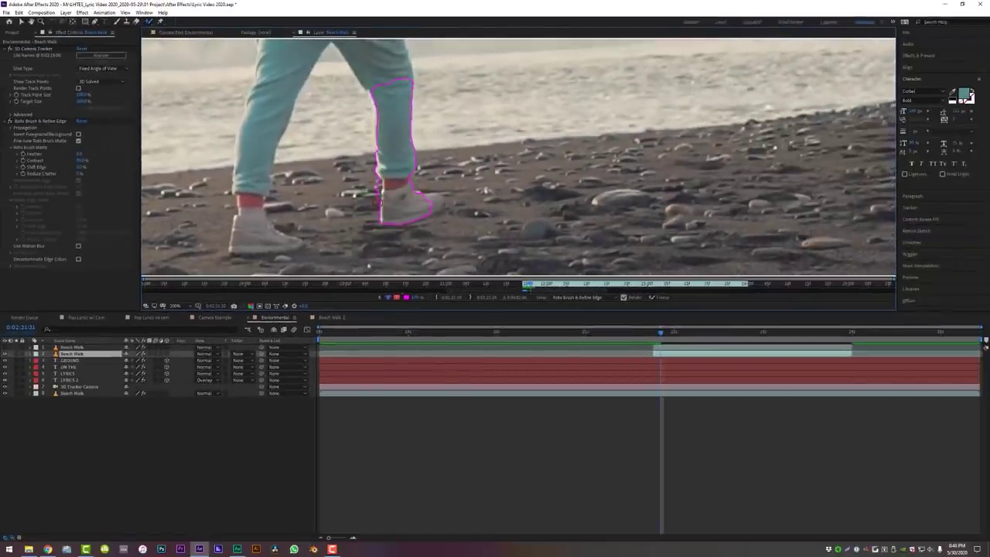
pyautogui.moveTo(375, 202); pyautogui.dragTo(377, 191)
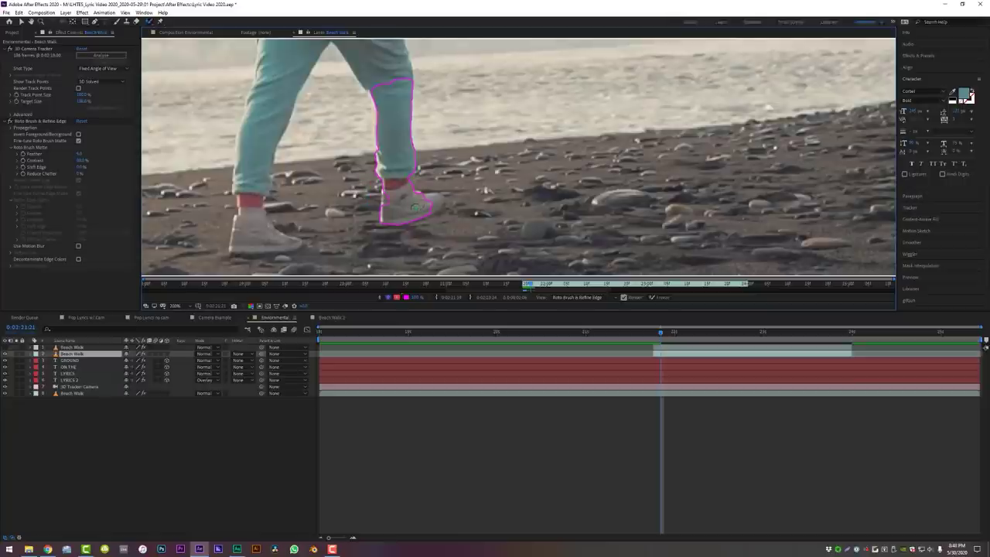
pyautogui.moveTo(429, 202); pyautogui.dragTo(431, 202)
# Step frame by frame past 0:02:22:00 and add the shoe's toe back into the matte
pyautogui.press('pagedown')
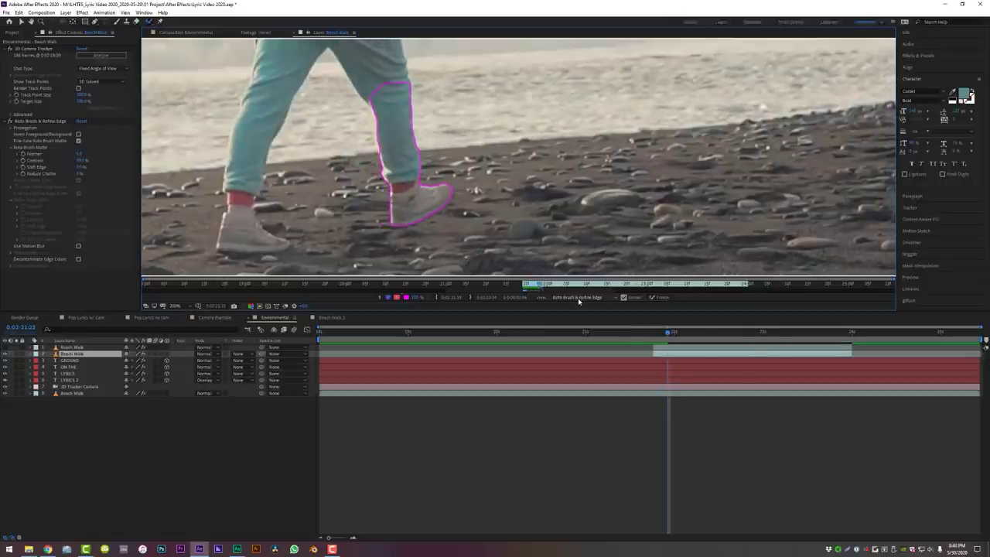
pyautogui.press('pagedown')
pyautogui.press('pagedown')
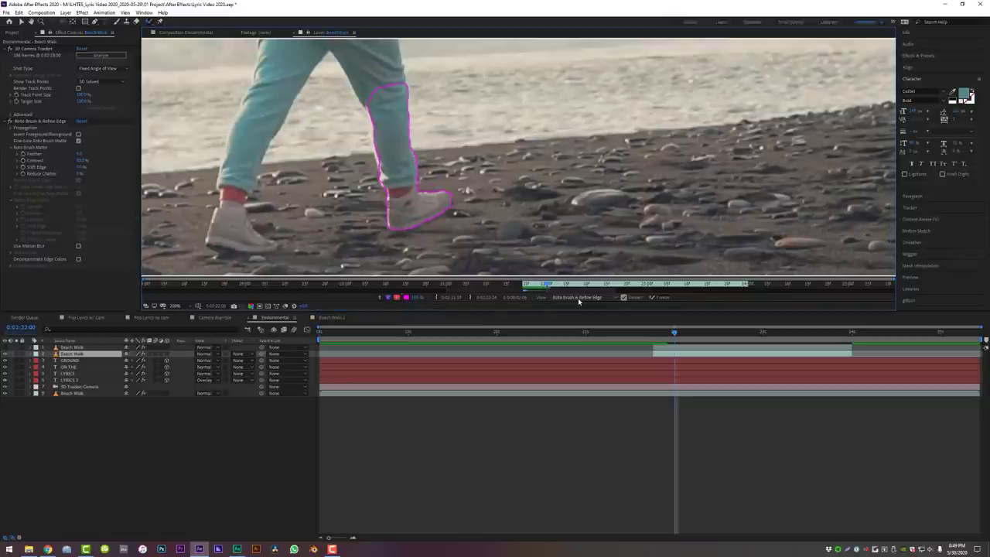
pyautogui.press('pagedown')
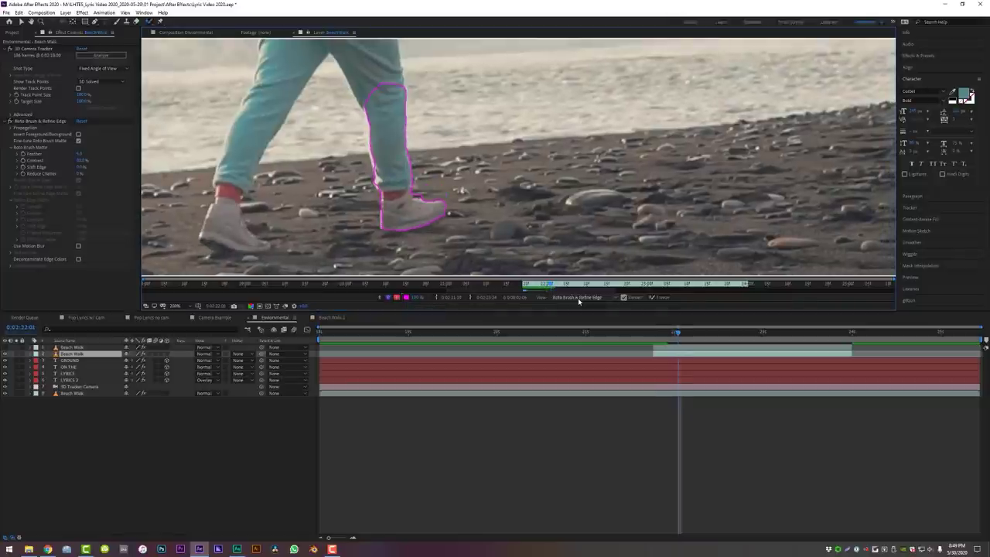
pyautogui.press('pagedown')
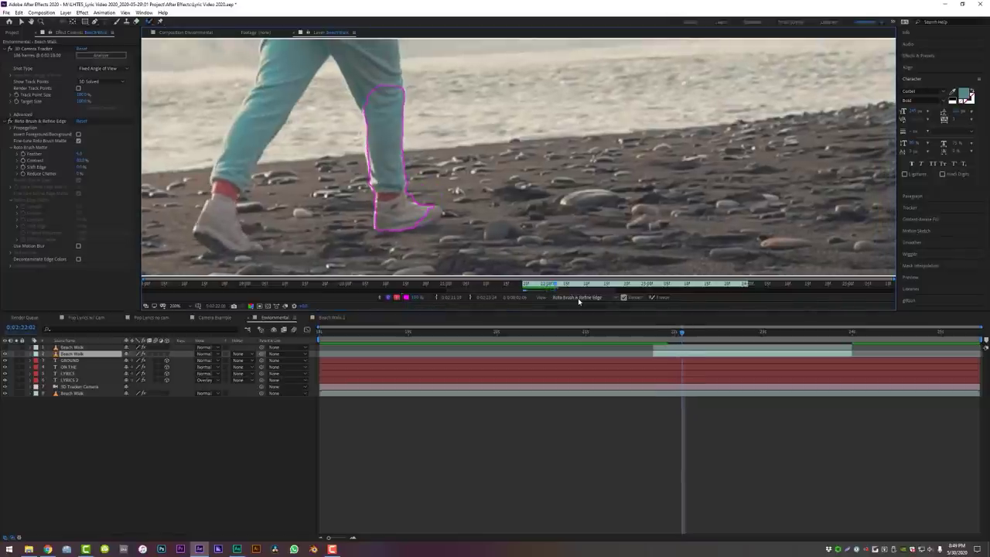
pyautogui.press('pagedown')
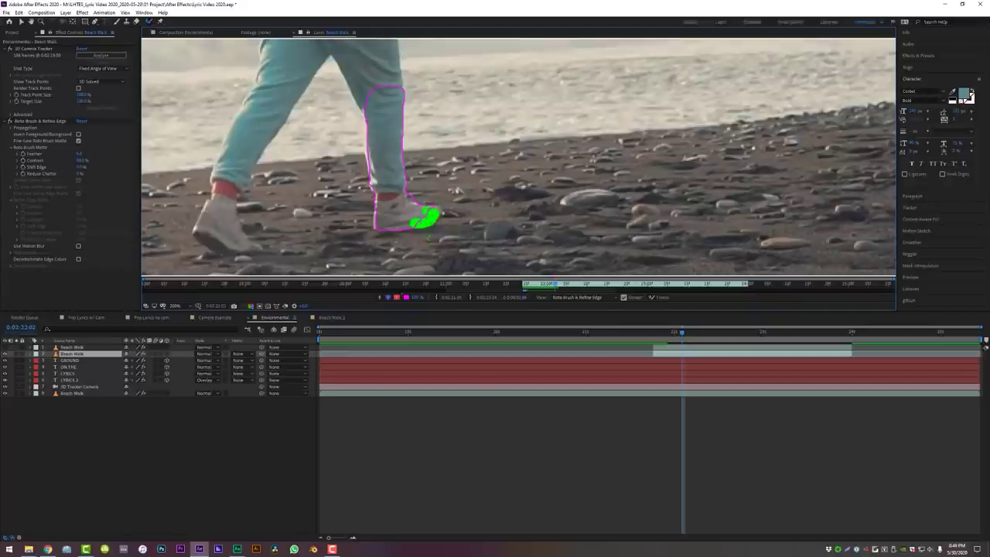
pyautogui.moveTo(429, 216); pyautogui.dragTo(431, 230)
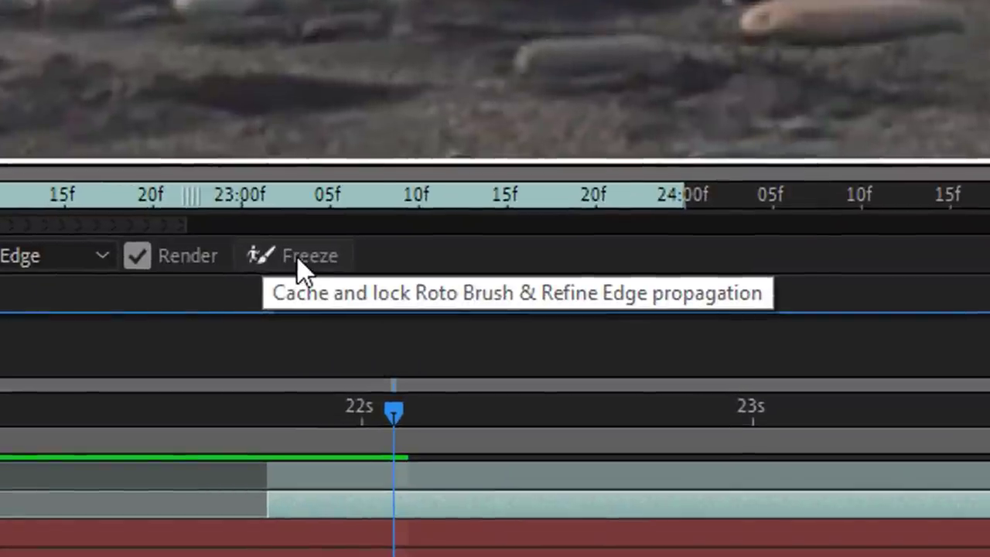
# Freeze the leg's roto matte and play back the Environmental composition to preview it
pyautogui.click(298, 256)
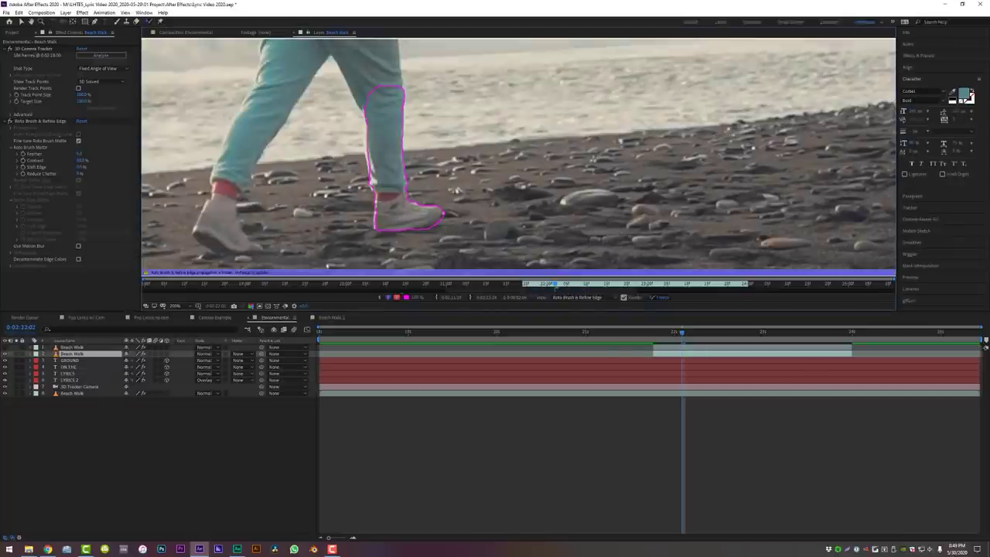
pyautogui.click(189, 33)
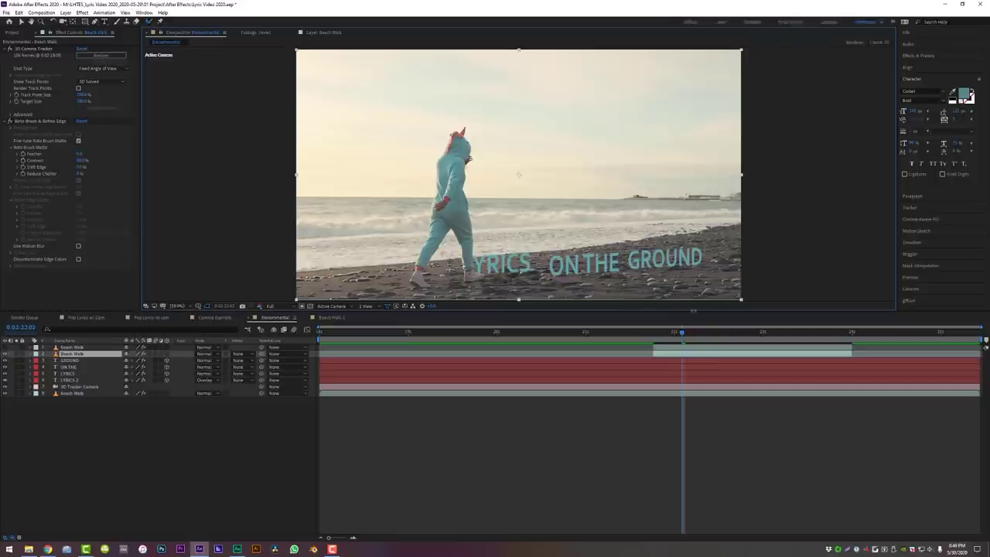
pyautogui.moveTo(675, 334)
pyautogui.mouseDown()
pyautogui.moveTo(663, 331)
pyautogui.moveTo(691, 331)
pyautogui.moveTo(669, 331)
pyautogui.mouseUp()
pyautogui.press('space')
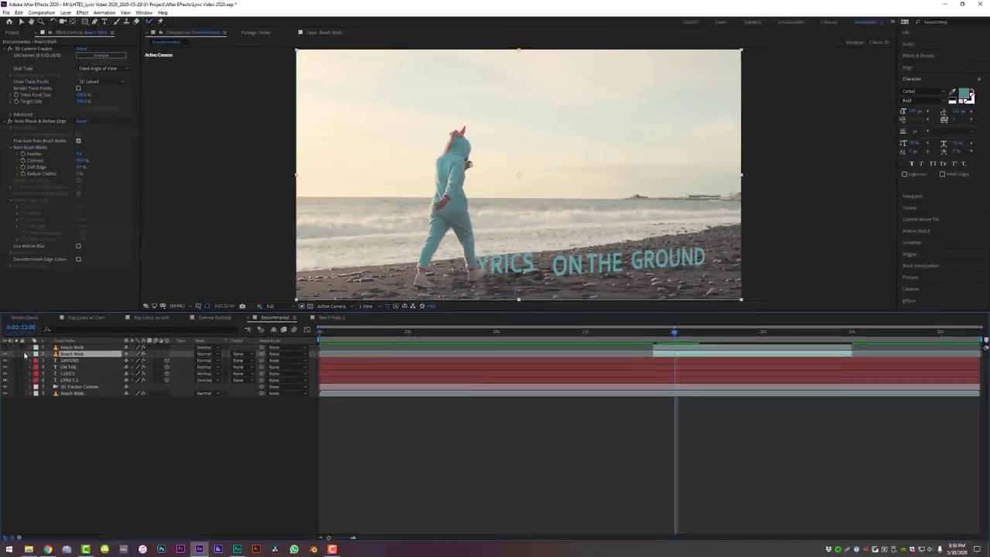
# Solo the rotoscoped Beach Walk copy and set matte Feather 9.7, Shift Edge -26%, Reduce Chatter 100%
pyautogui.click(17, 354)
pyautogui.scroll(3, 490, 271)
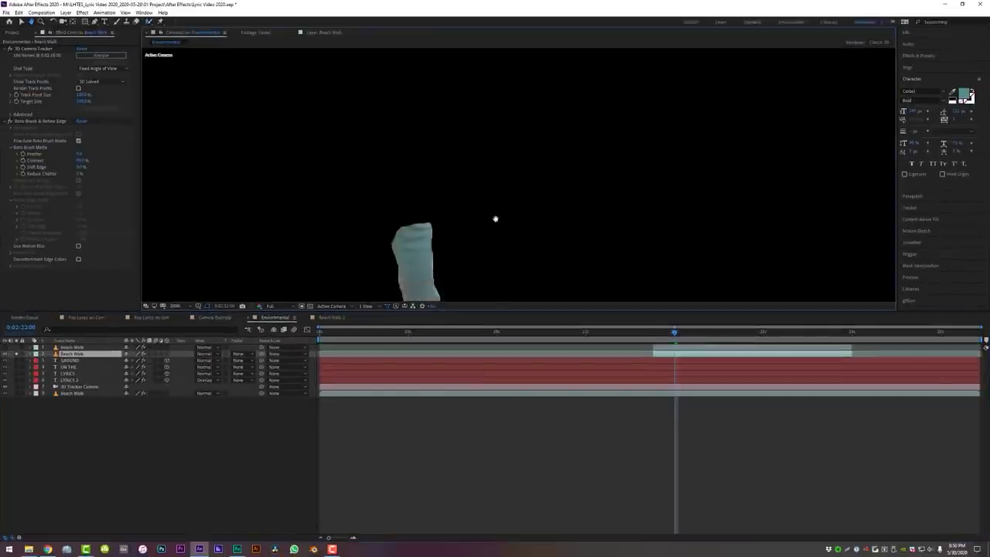
pyautogui.moveTo(490, 58); pyautogui.dragTo(475, 104)
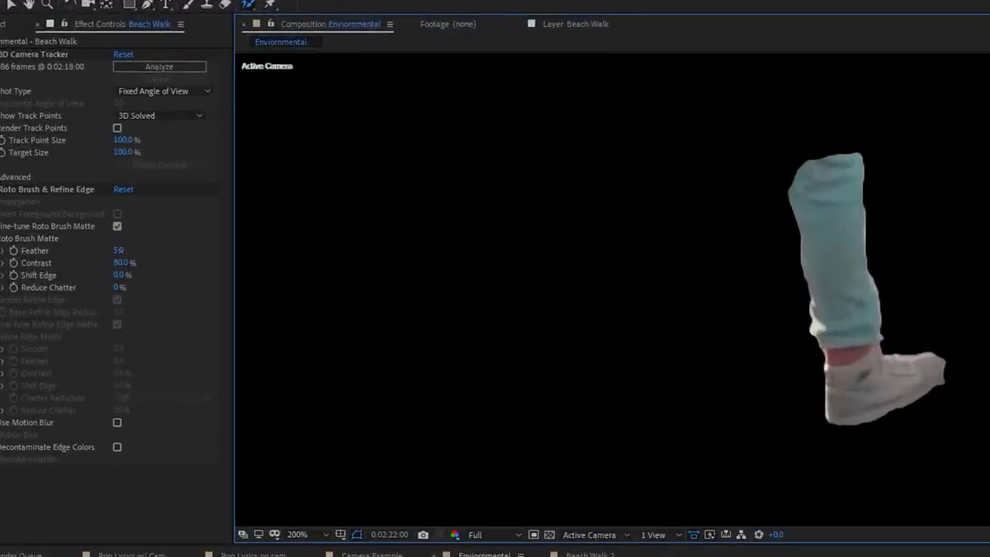
pyautogui.moveTo(78, 153); pyautogui.dragTo(94, 154)
pyautogui.moveTo(125, 250); pyautogui.dragTo(168, 256)
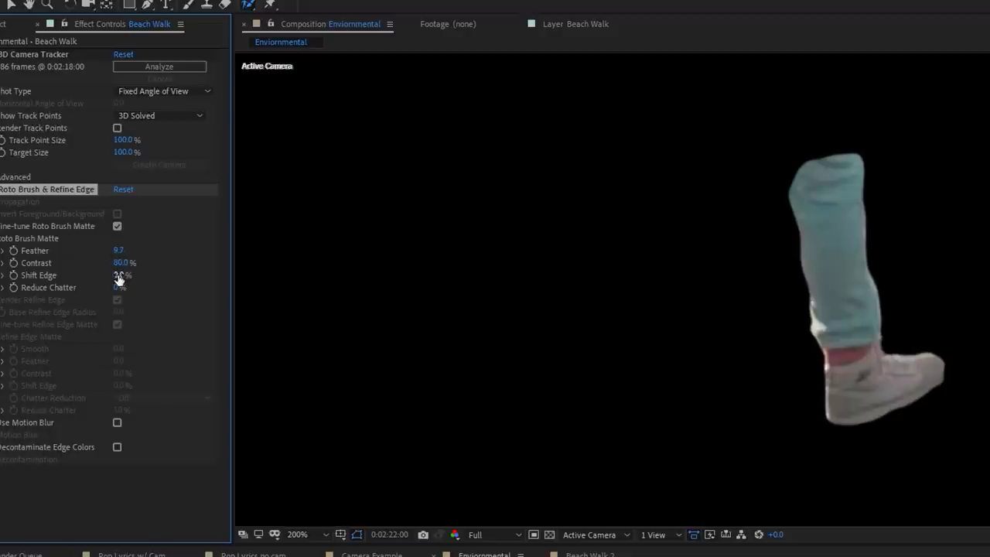
pyautogui.moveTo(119, 280); pyautogui.dragTo(91, 276)
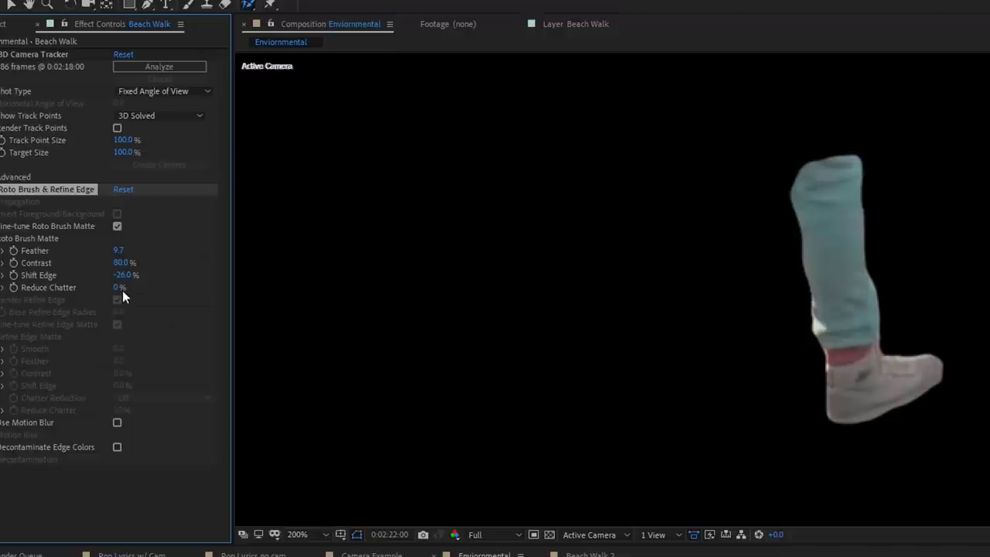
pyautogui.moveTo(255, 290); pyautogui.dragTo(543, 307)
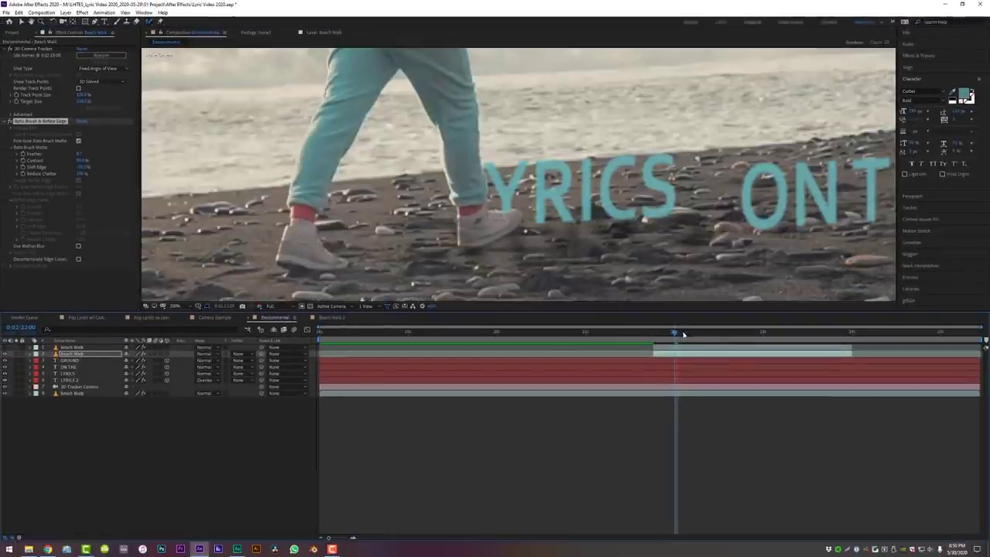
# Scrub the playhead back to 0:02:21:21 to review the beach shot
pyautogui.moveTo(684, 334)
pyautogui.mouseDown()
pyautogui.moveTo(692, 334)
pyautogui.moveTo(664, 334)
pyautogui.moveTo(694, 336)
pyautogui.moveTo(676, 341)
pyautogui.mouseUp()
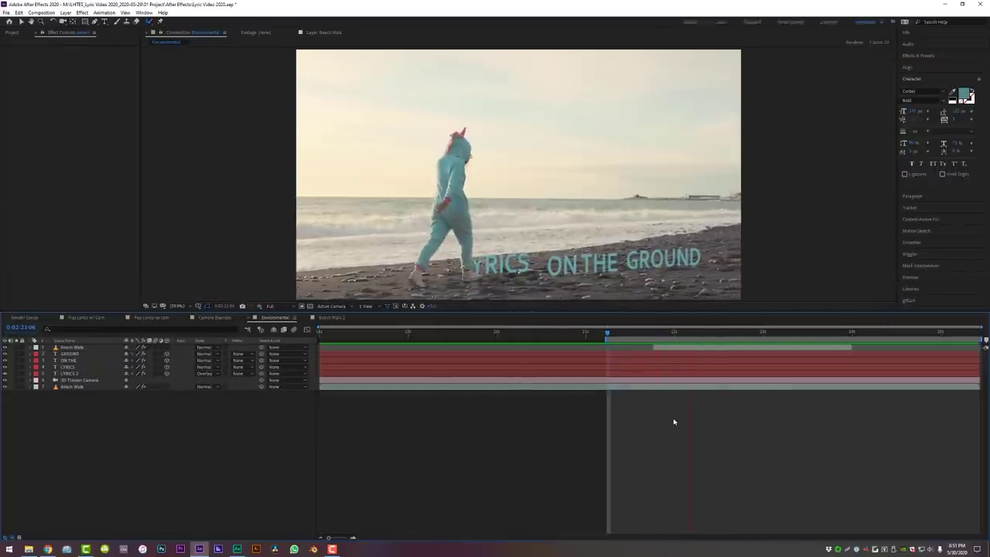